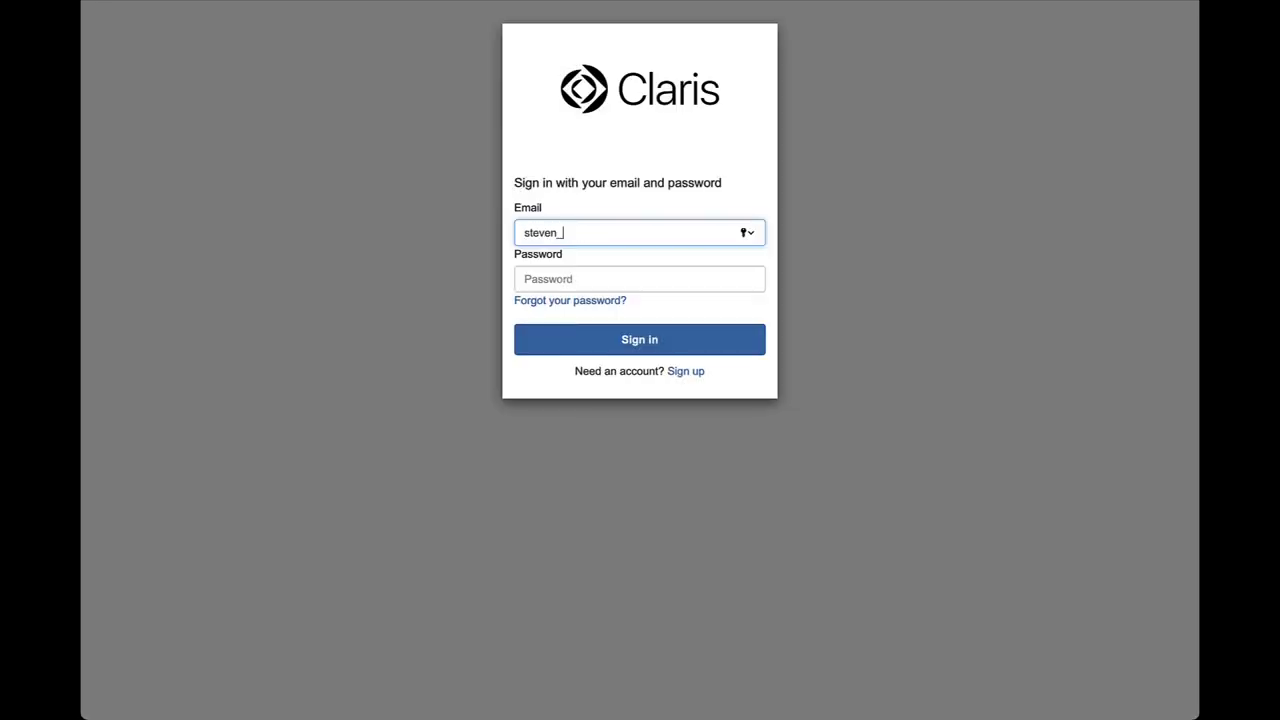
Sign in to Claris Studio with the team account's email and password
{"action": "type", "text": "ple.com"}
{"action": "key", "text": "Tab"}
{"action": "type", "text": "•••••••"}
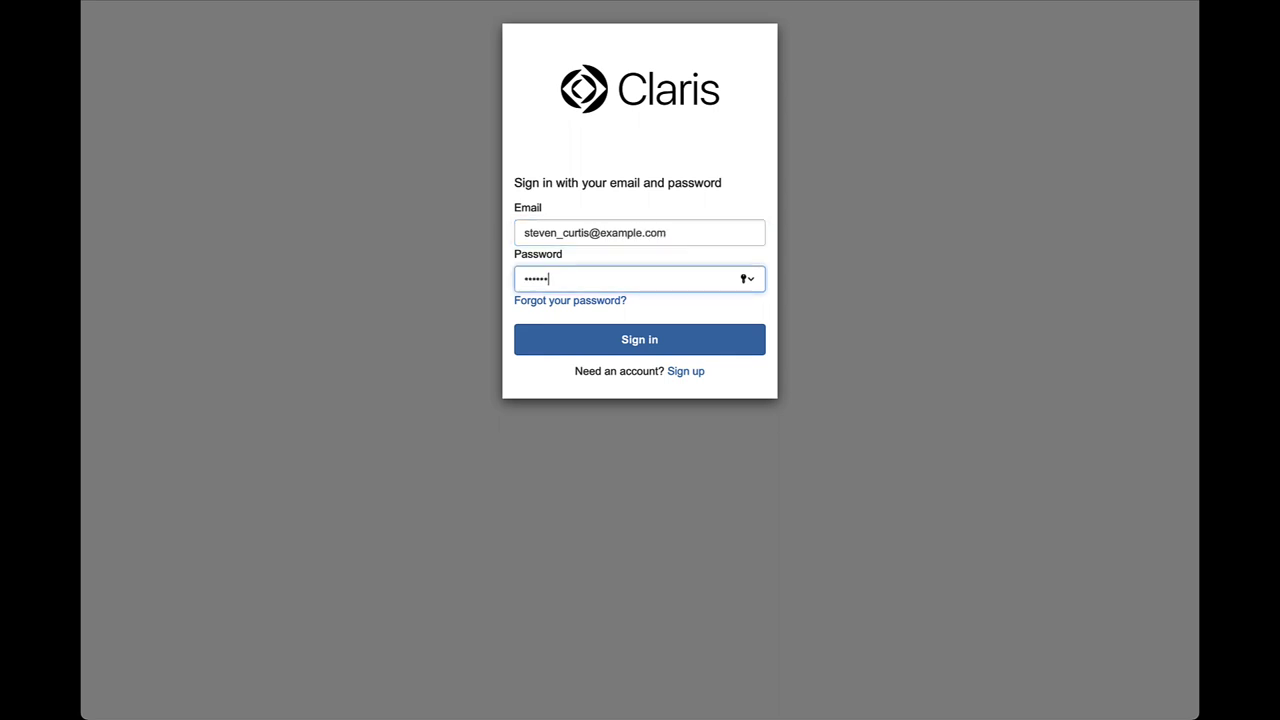
{"action": "left_click", "coordinate": [566, 344]}
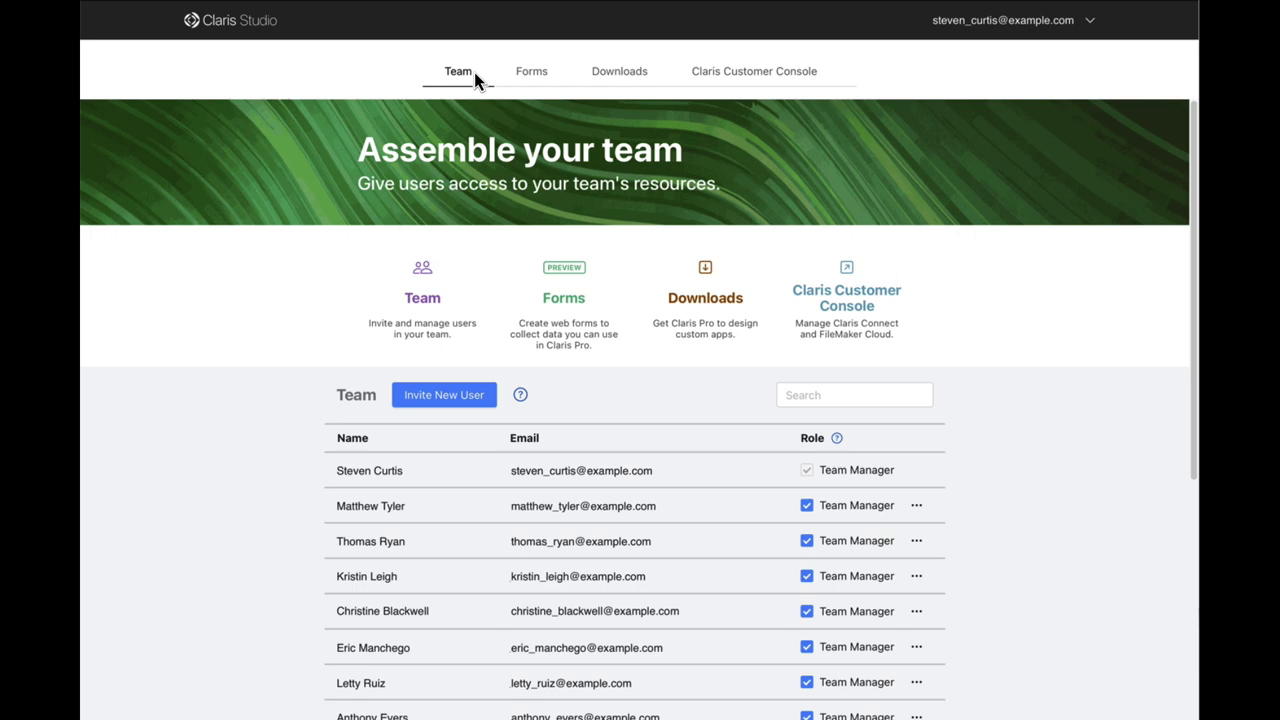
From the Forms list, create a new form with a Registration-to-Confirmation workflow
{"action": "left_click", "coordinate": [532, 72]}
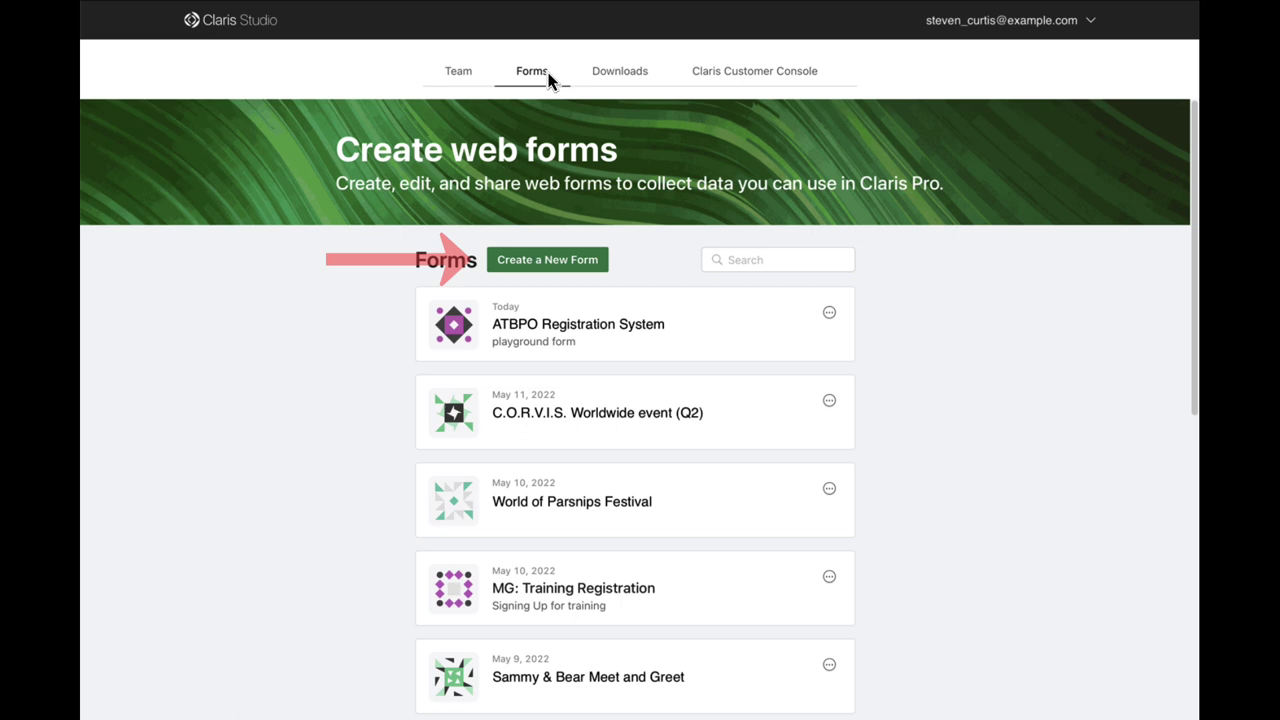
{"action": "left_click", "coordinate": [548, 262]}
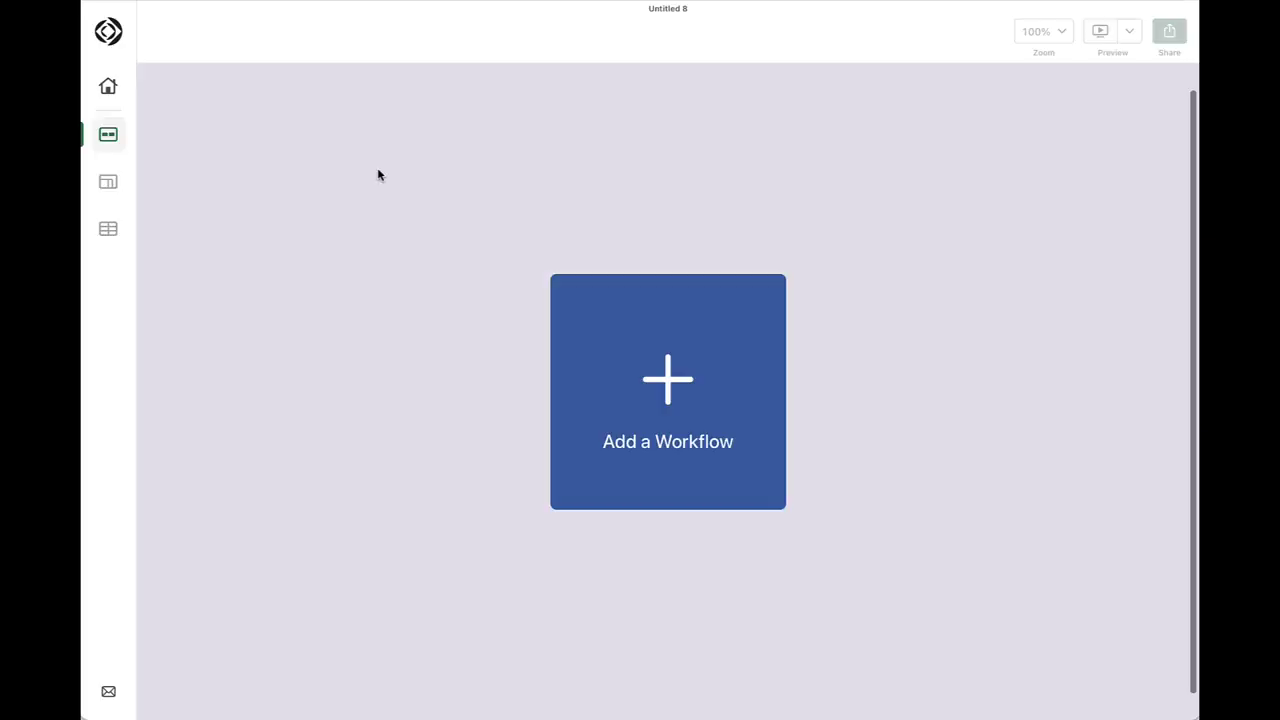
{"action": "left_click", "coordinate": [628, 356]}
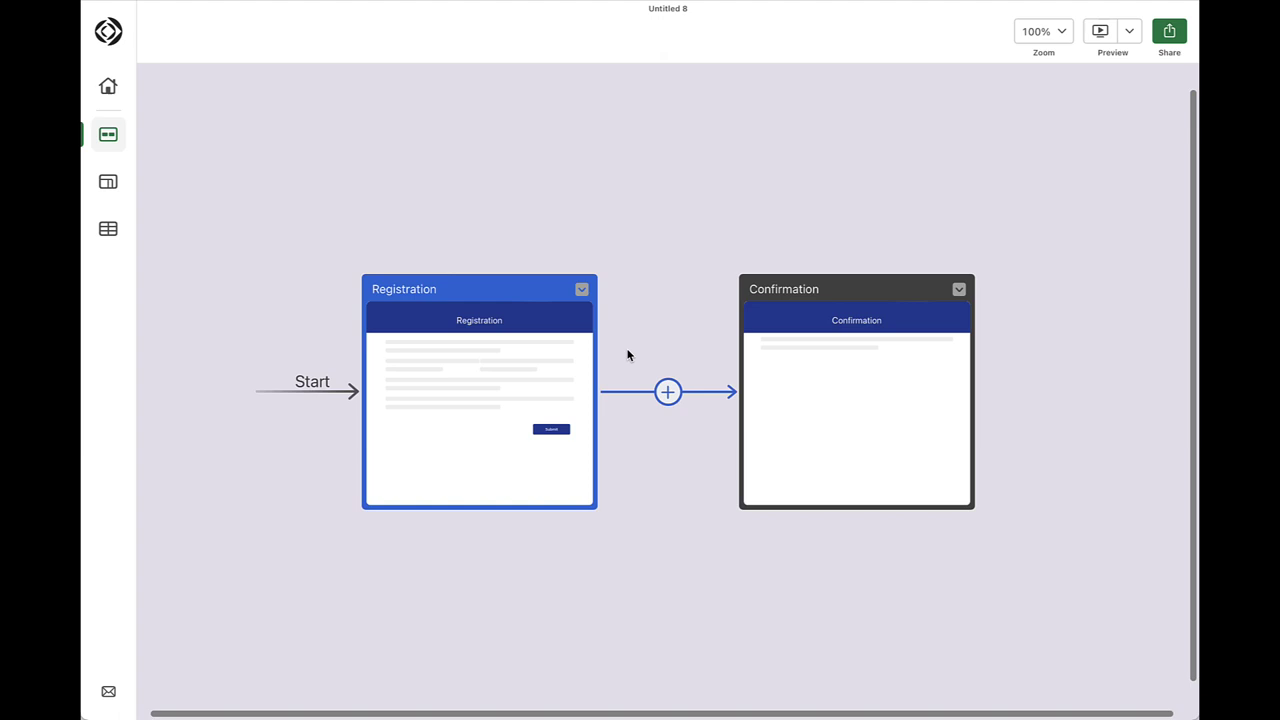
Insert a page between Registration and Confirmation and name it 'Amazing T-shirts'
{"action": "left_click", "coordinate": [667, 391]}
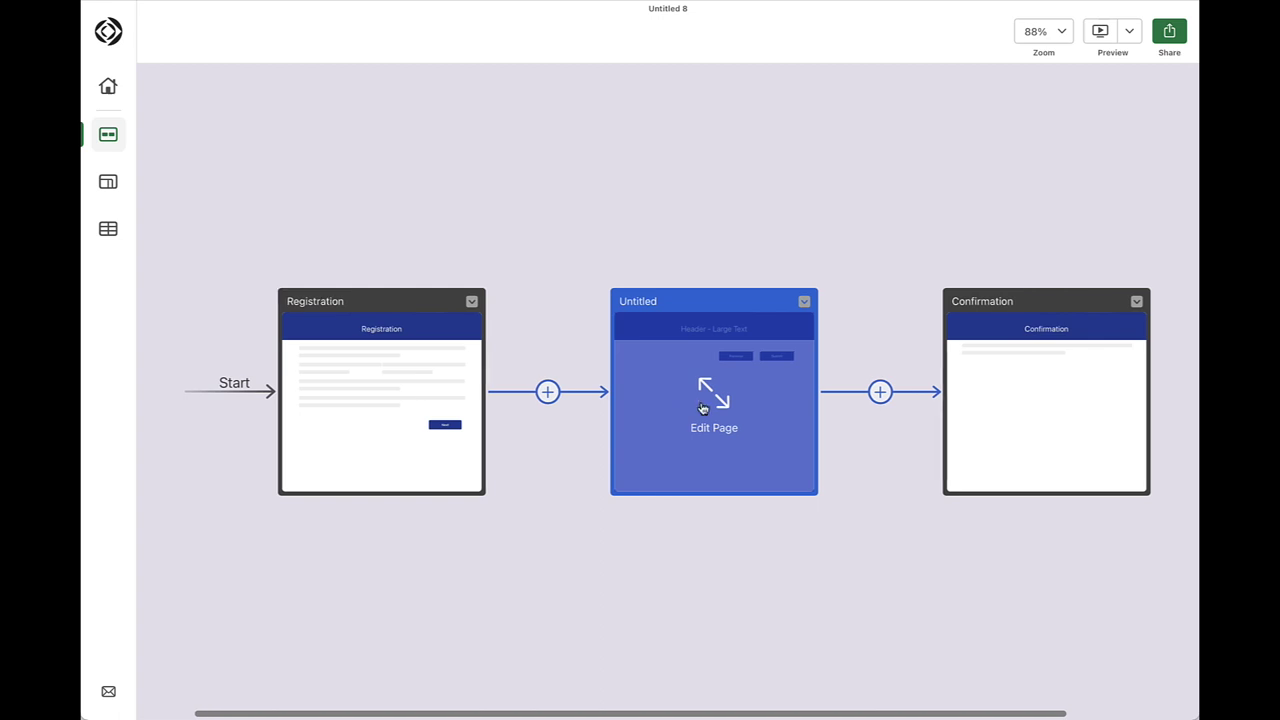
{"action": "mouse_move", "coordinate": [674, 309]}
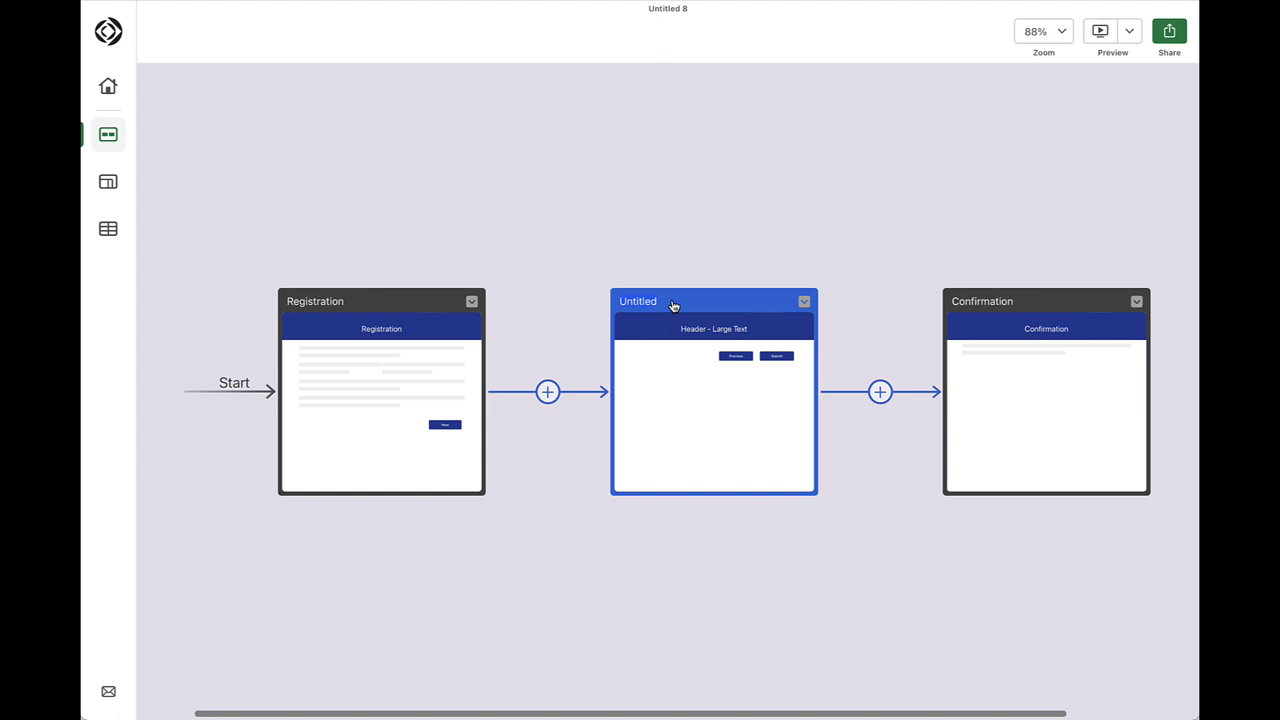
{"action": "double_click", "coordinate": [673, 303]}
{"action": "type", "text": "Amazing T-shirts"}
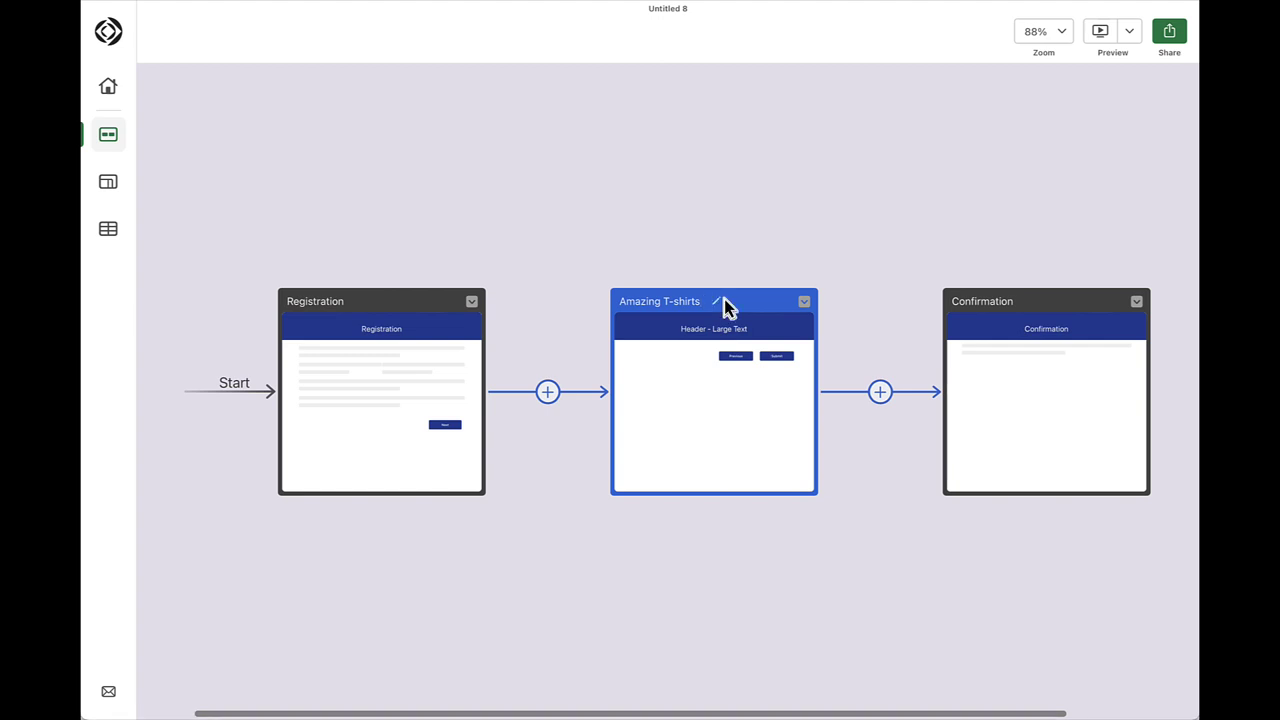
On the Registration page, set header opacity to 80% and the accent color to purple
{"action": "mouse_move", "coordinate": [383, 394]}
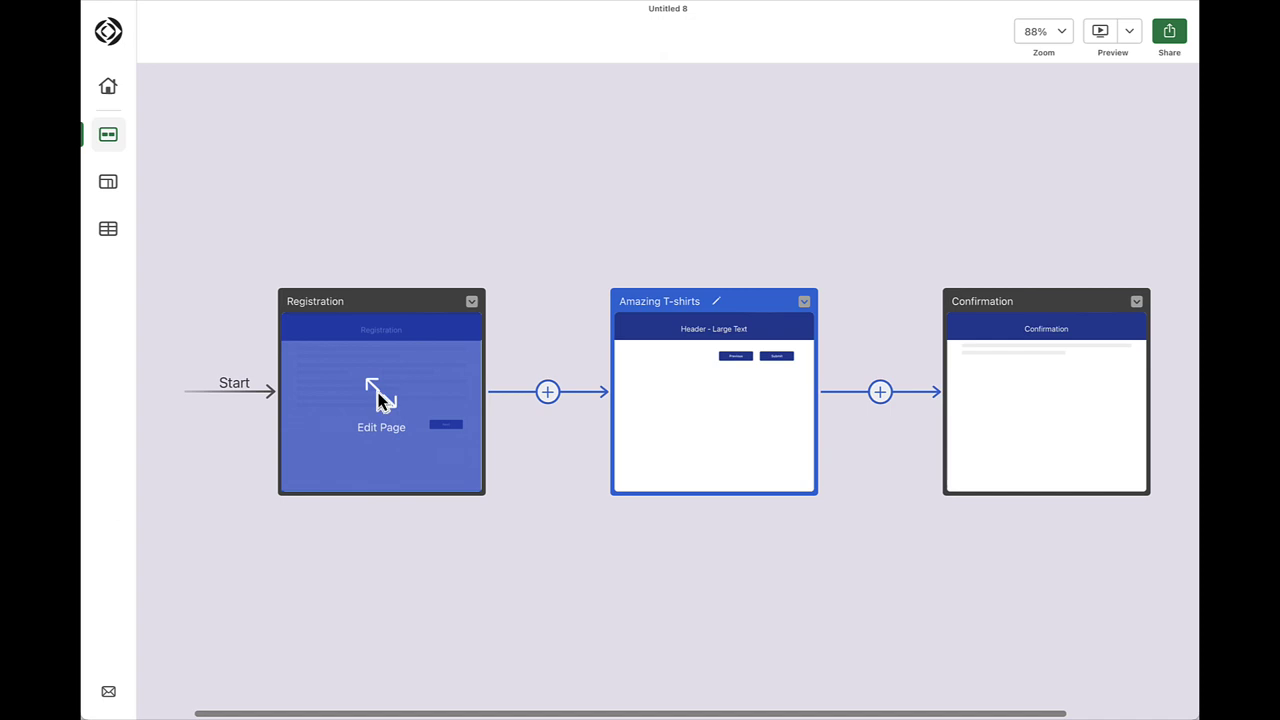
{"action": "left_click", "coordinate": [380, 398]}
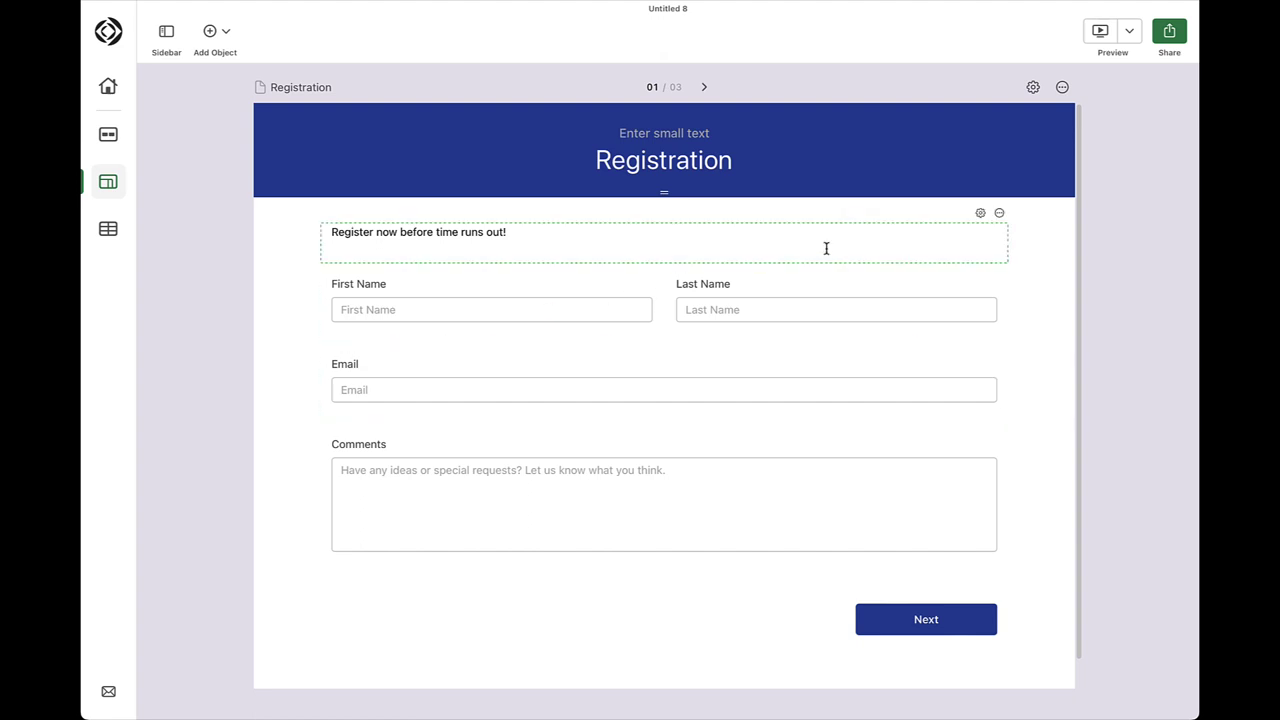
{"action": "mouse_move", "coordinate": [974, 201]}
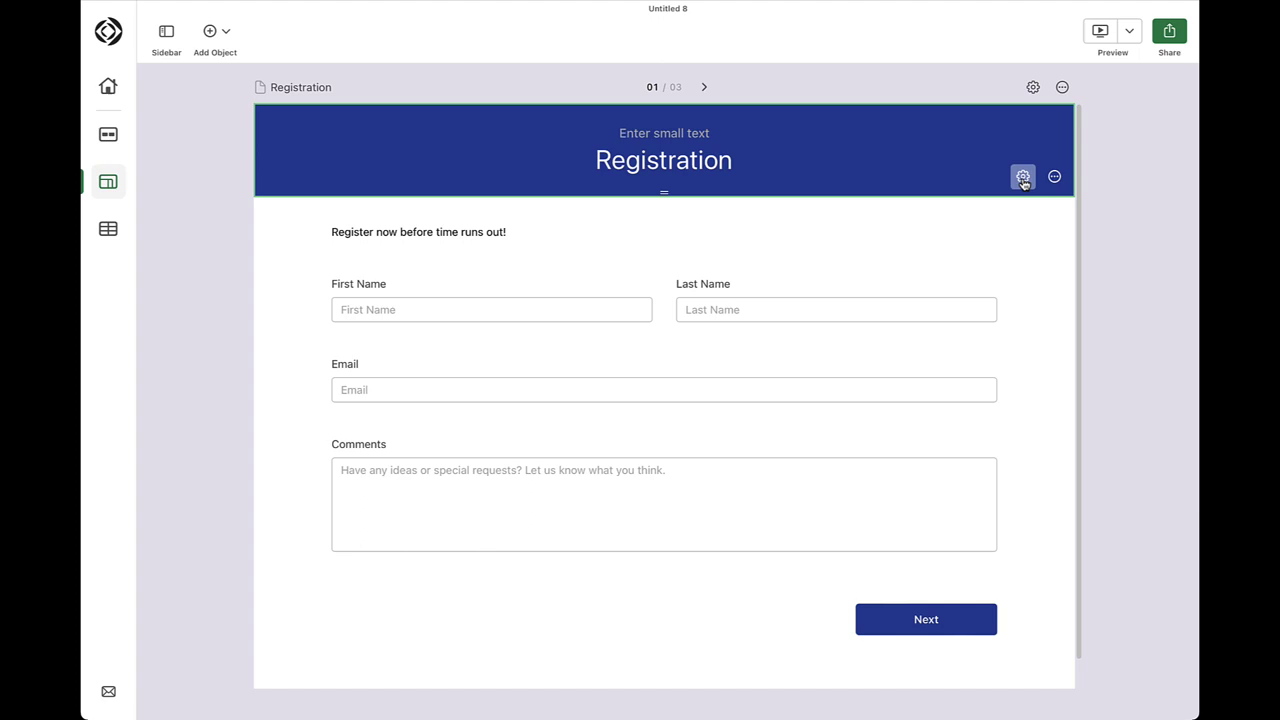
{"action": "left_click", "coordinate": [1023, 178]}
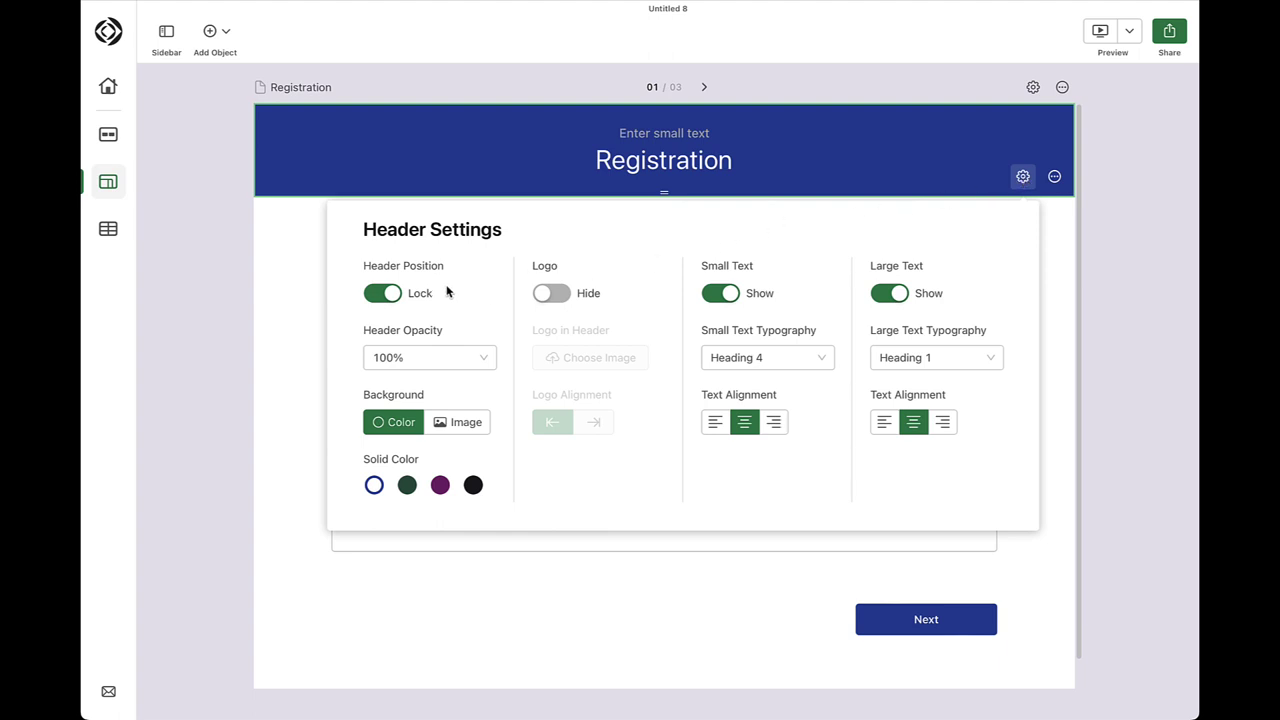
{"action": "left_click", "coordinate": [443, 362]}
{"action": "left_click", "coordinate": [434, 392]}
{"action": "left_click", "coordinate": [440, 485]}
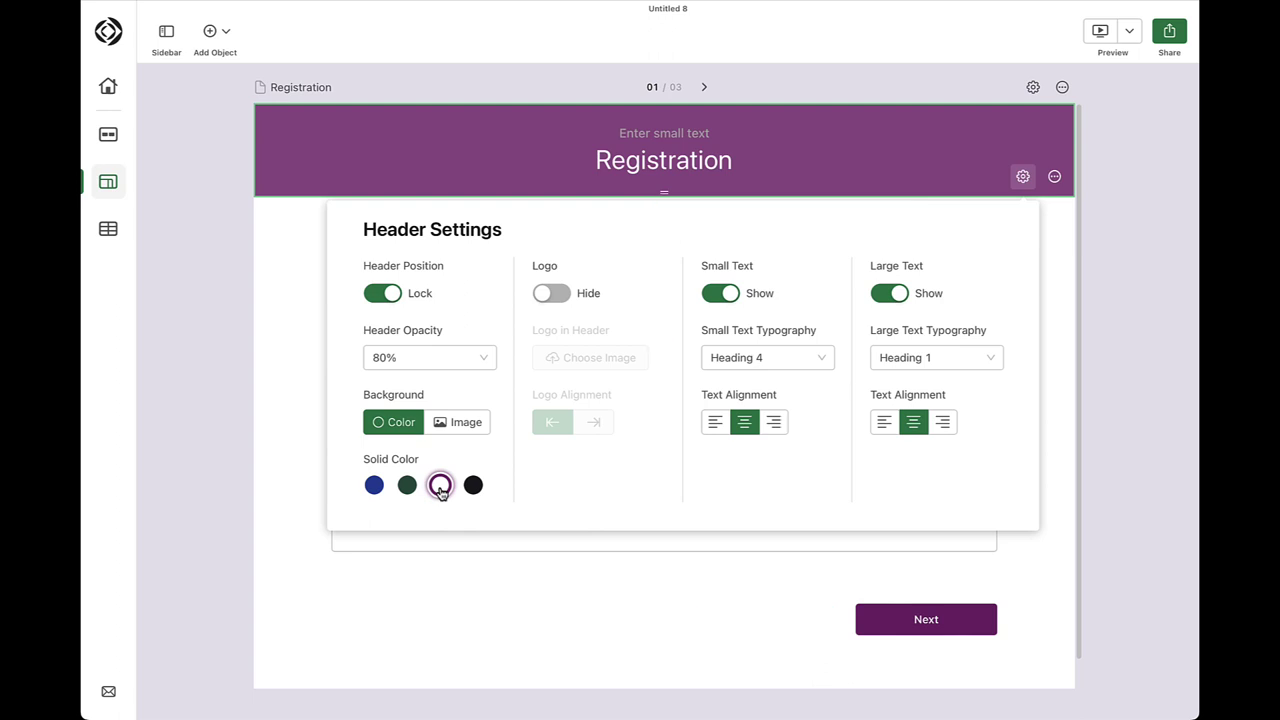
Upload the Header Image file as the header's background image
{"action": "left_click", "coordinate": [447, 424]}
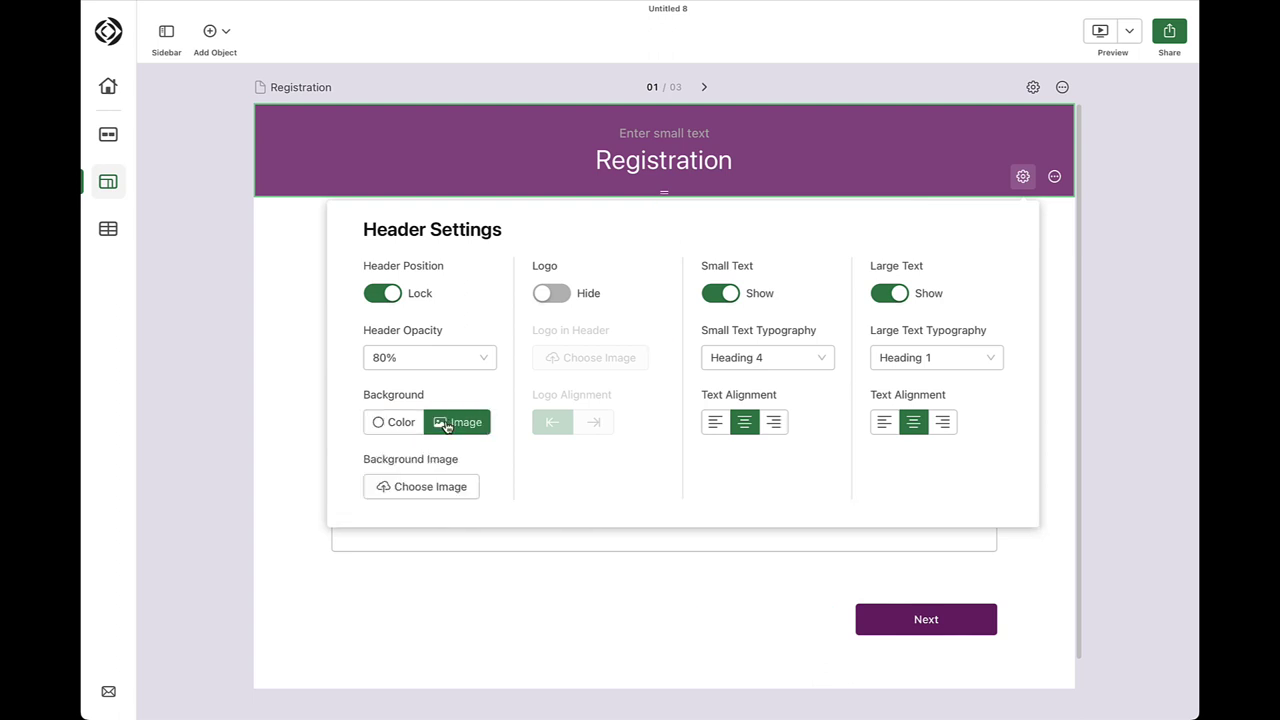
{"action": "left_click", "coordinate": [416, 493]}
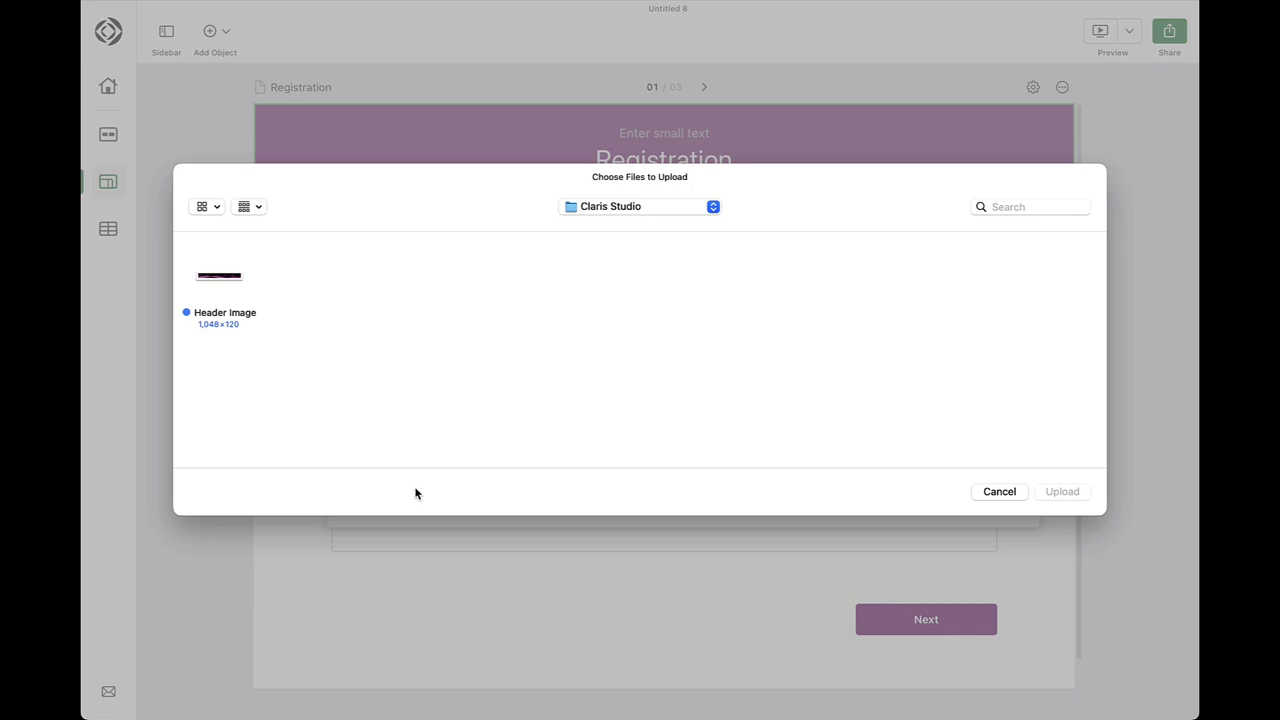
{"action": "left_click", "coordinate": [221, 283]}
{"action": "left_click", "coordinate": [1060, 492]}
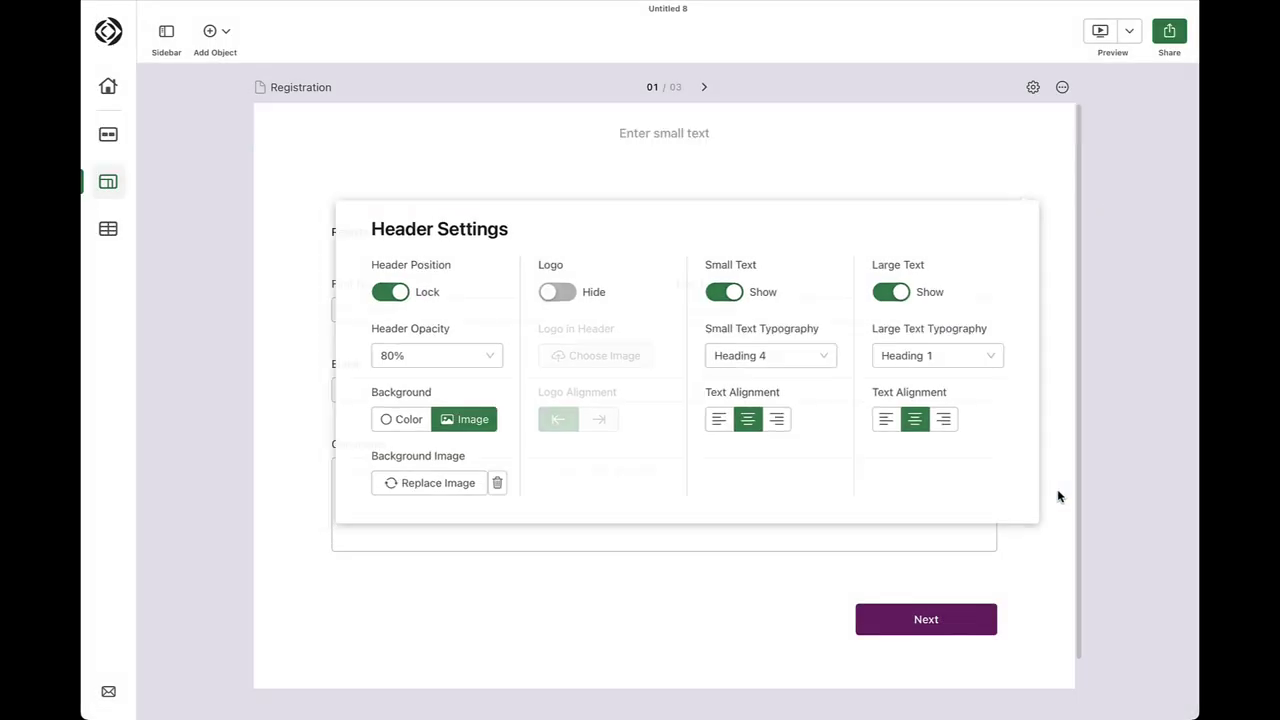
{"action": "left_click", "coordinate": [1059, 495]}
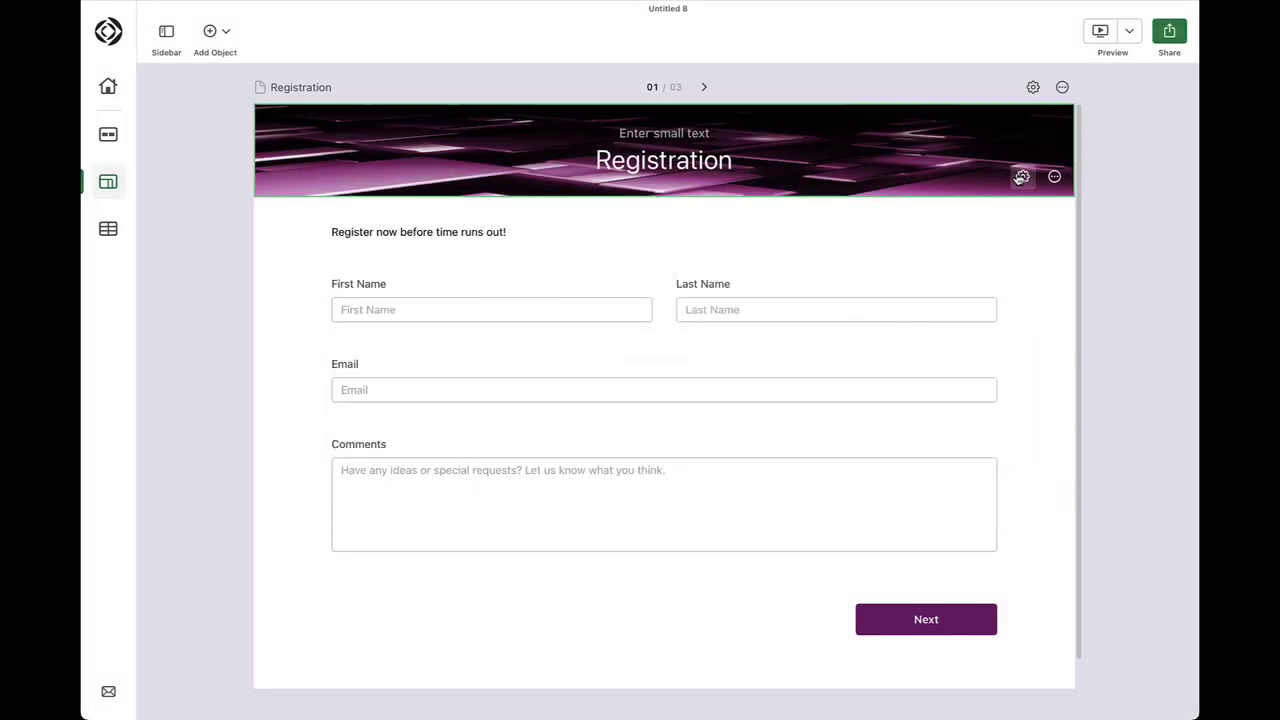
Hide the header's small text line
{"action": "left_click", "coordinate": [1021, 177]}
{"action": "left_click", "coordinate": [716, 296]}
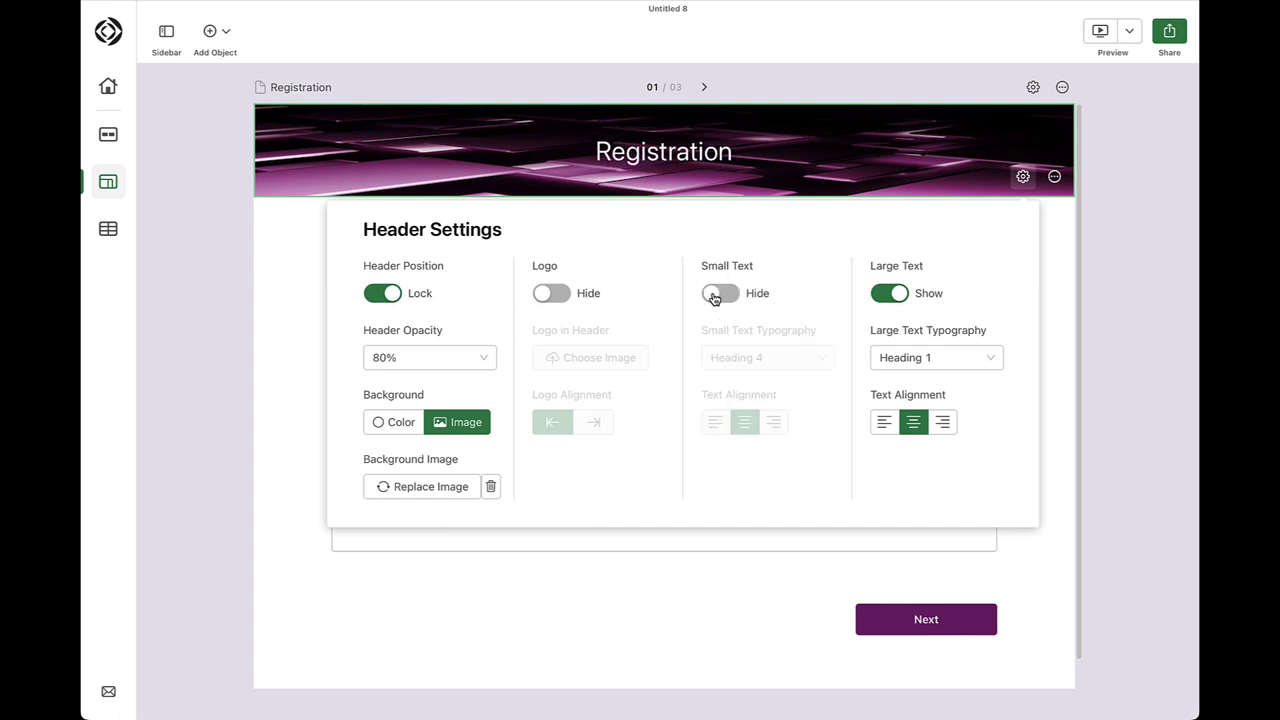
{"action": "left_click", "coordinate": [1026, 602]}
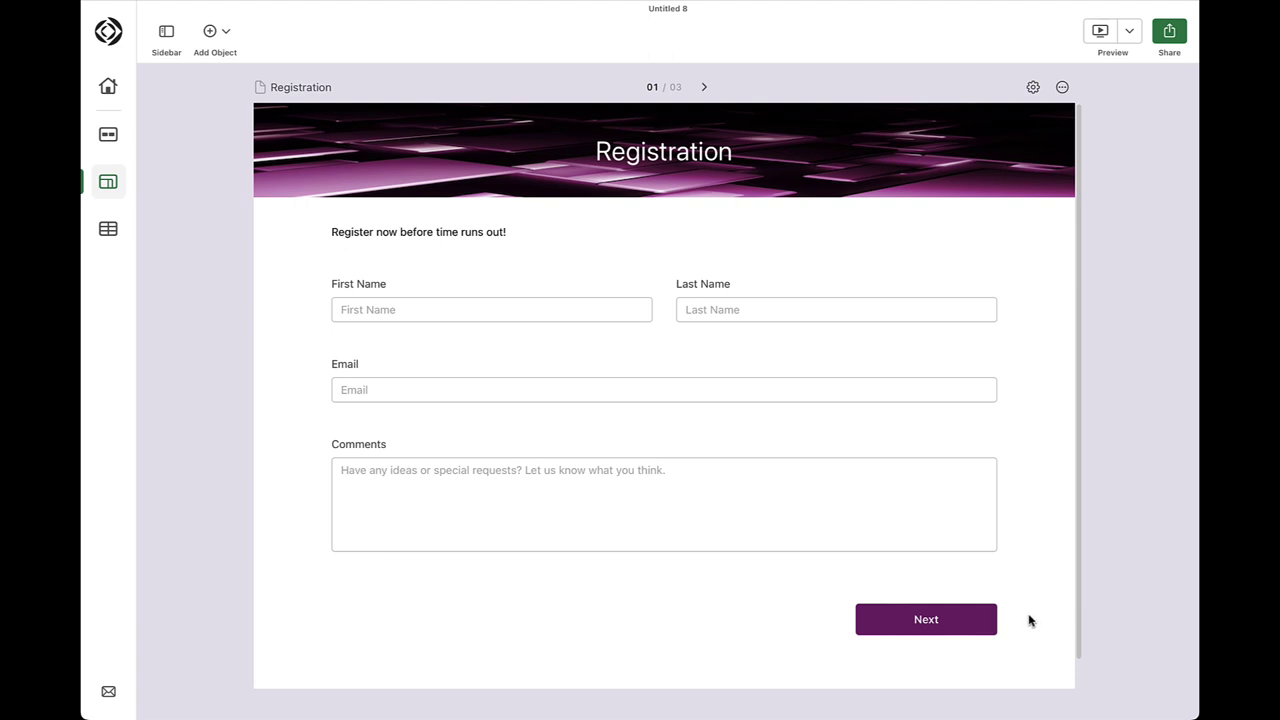
Add a Phone field beside Email and a 'Session Name' drop-down below them
{"action": "left_click", "coordinate": [227, 35]}
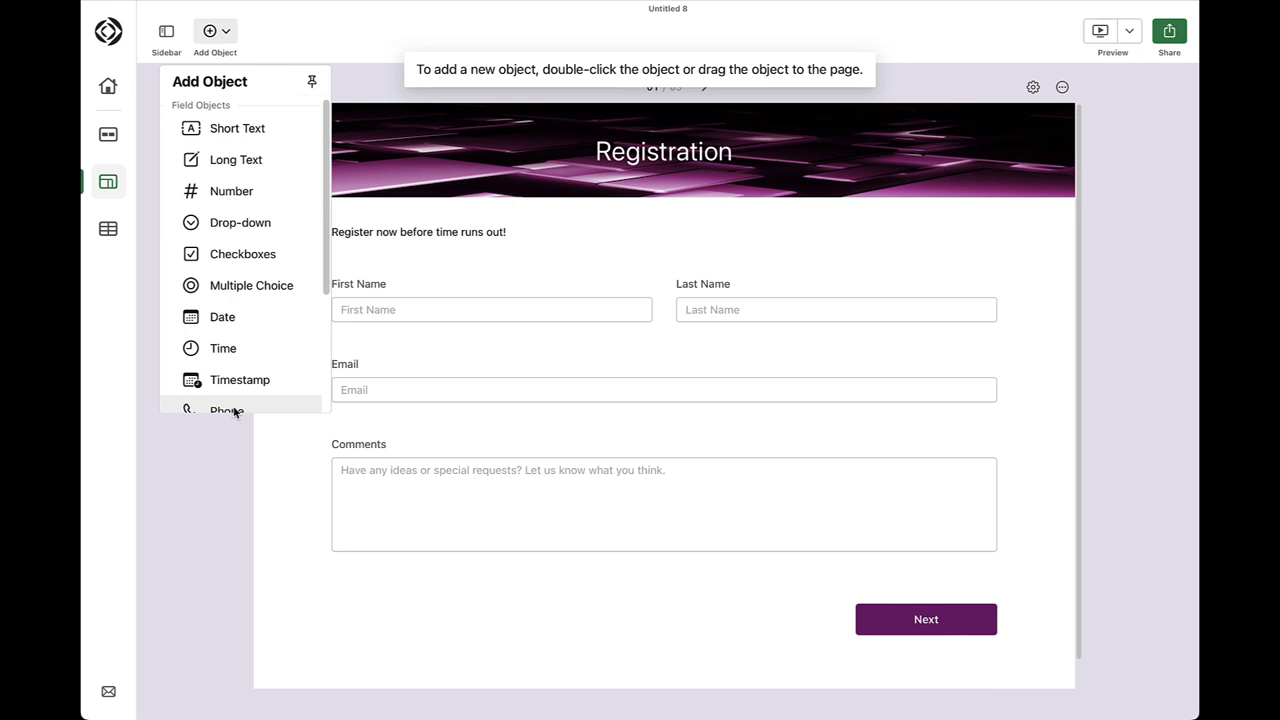
{"action": "left_click_drag", "start_coordinate": [234, 411], "coordinate": [692, 371]}
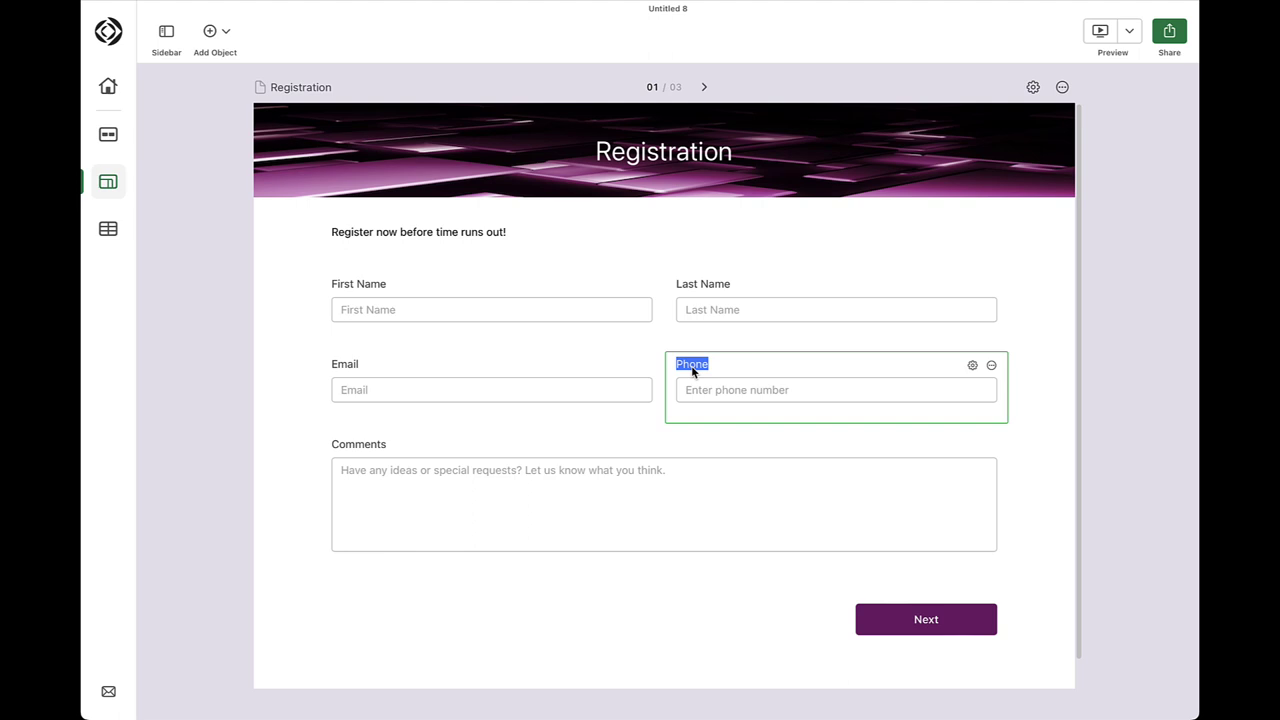
{"action": "left_click", "coordinate": [227, 38]}
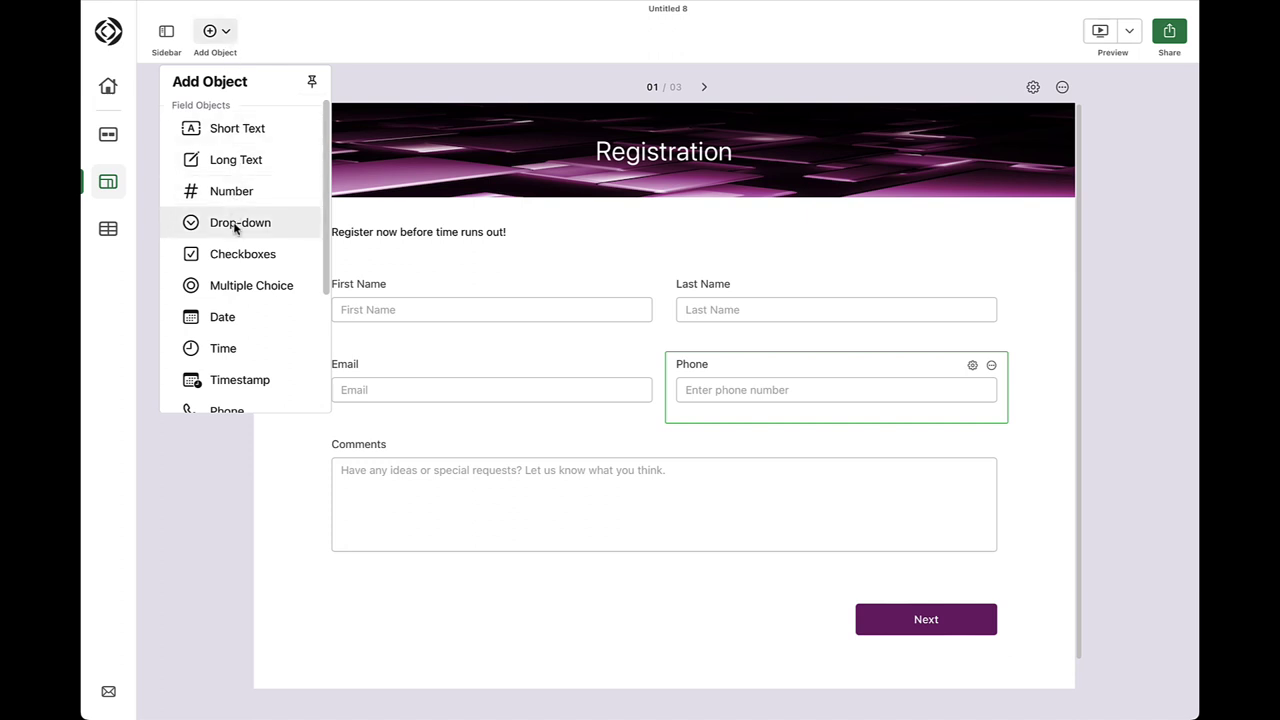
{"action": "left_click_drag", "start_coordinate": [235, 227], "coordinate": [352, 432]}
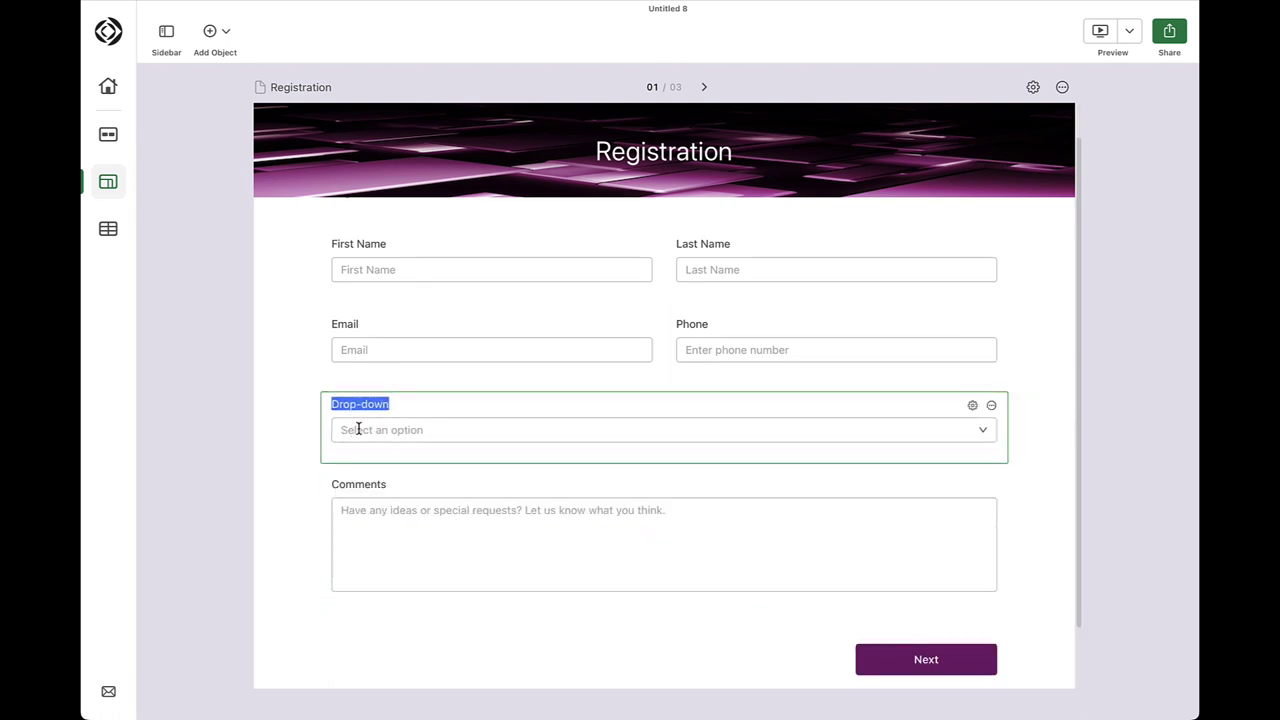
{"action": "type", "text": "Session Name"}
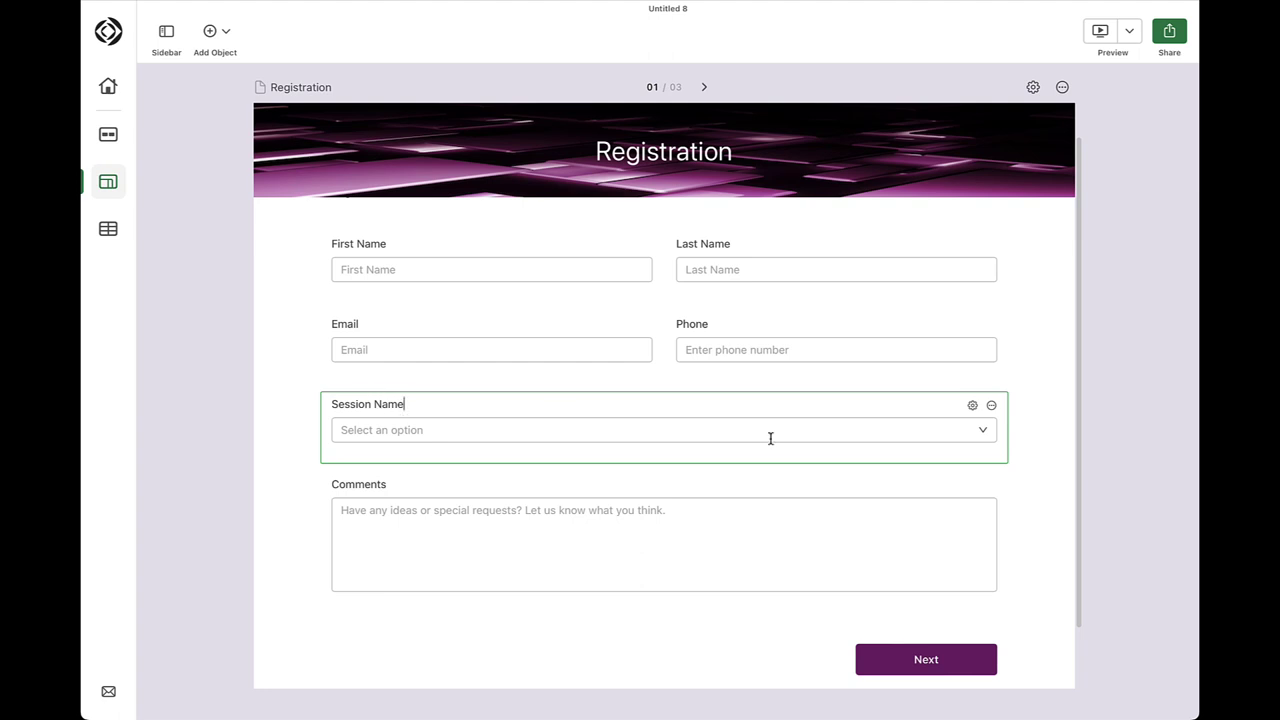
Set the drop-down options to 'Introduction to Claris Studio' and '50 Uses of Claris Studio'
{"action": "left_click", "coordinate": [983, 431]}
{"action": "double_click", "coordinate": [403, 466]}
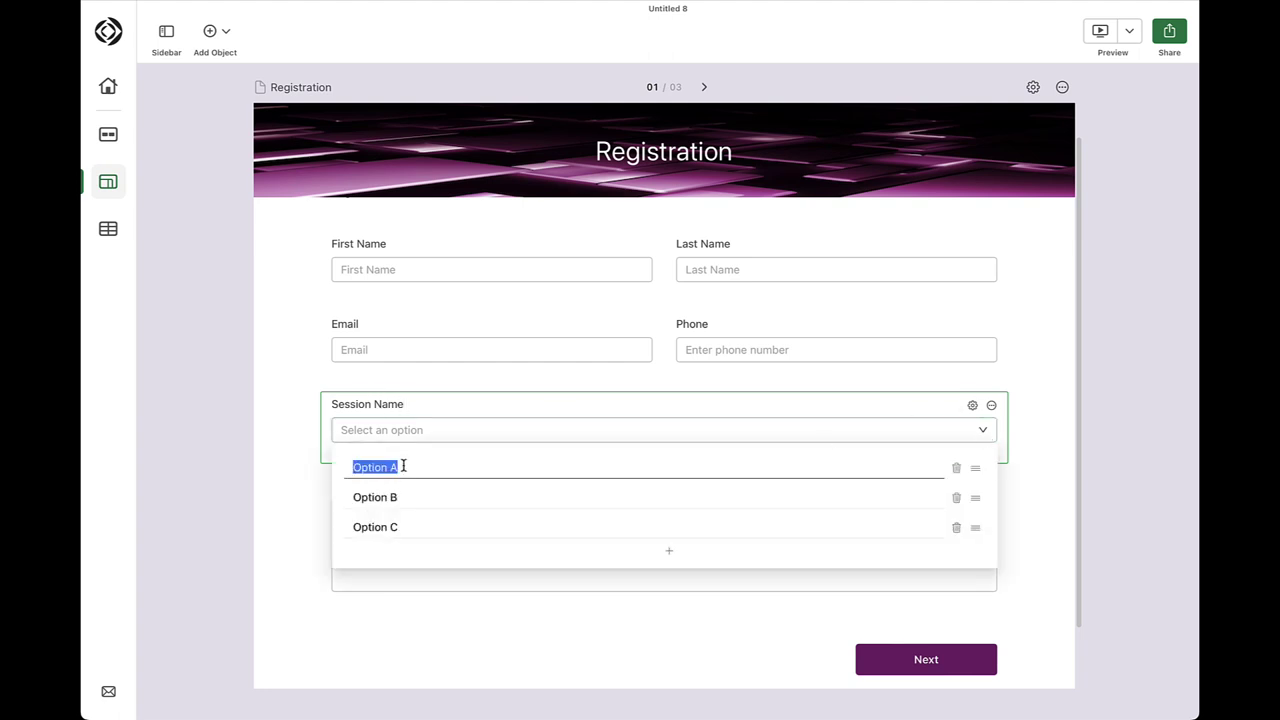
{"action": "type", "text": "Introduction to Claris Studio"}
{"action": "key", "text": "Tab"}
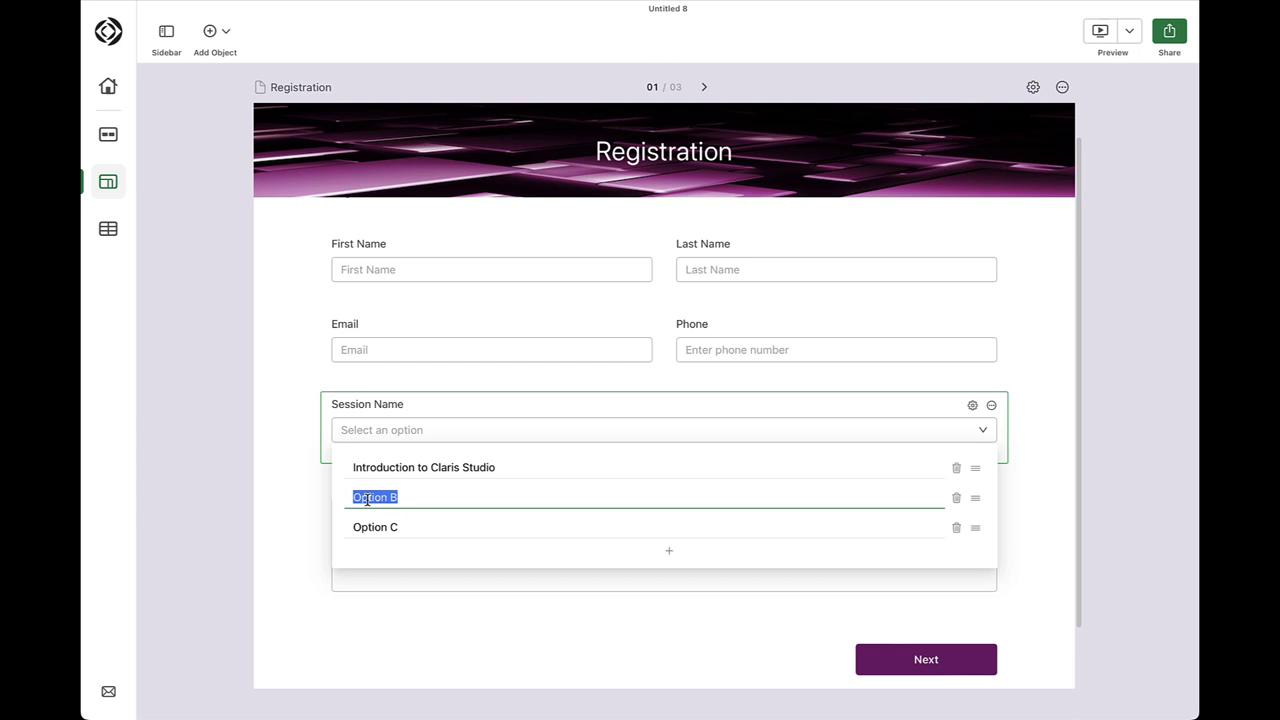
{"action": "type", "text": "50 Uses of Claris Studio"}
{"action": "left_click", "coordinate": [956, 527]}
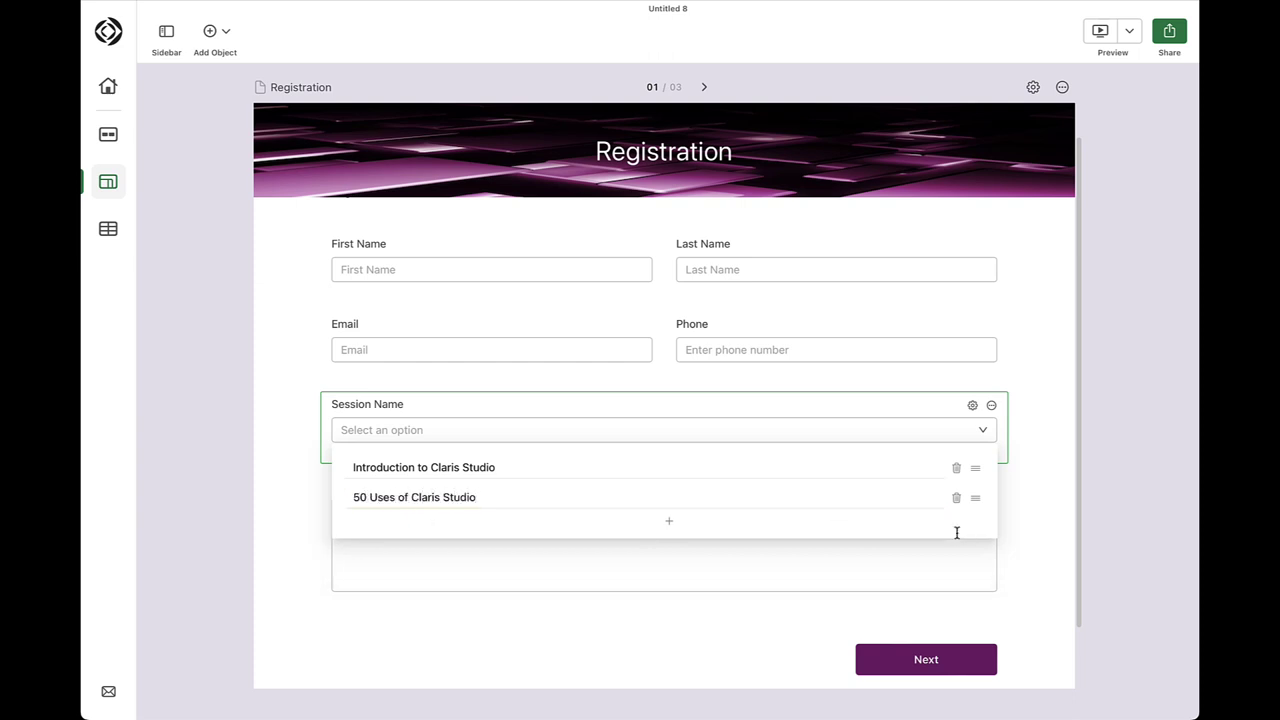
{"action": "left_click", "coordinate": [1029, 559]}
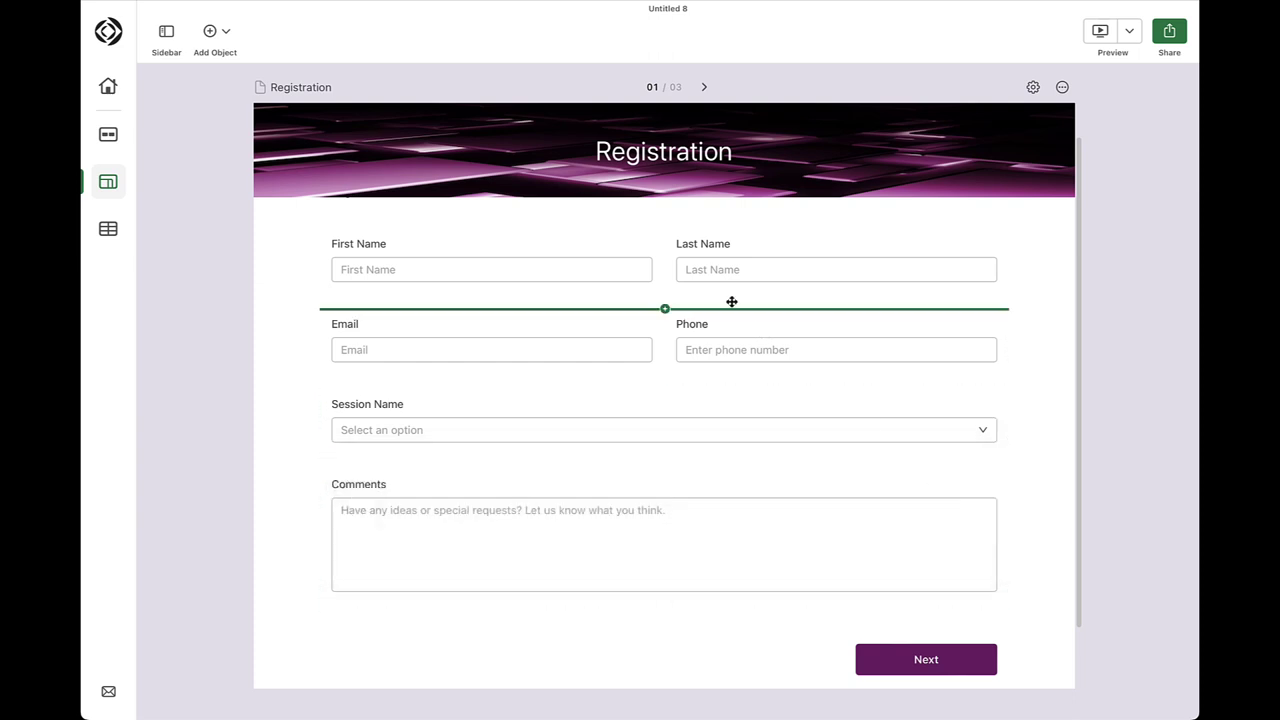
Mark First Name and Last Name required, then make all page fields required via Page Settings
{"action": "left_click", "coordinate": [629, 246]}
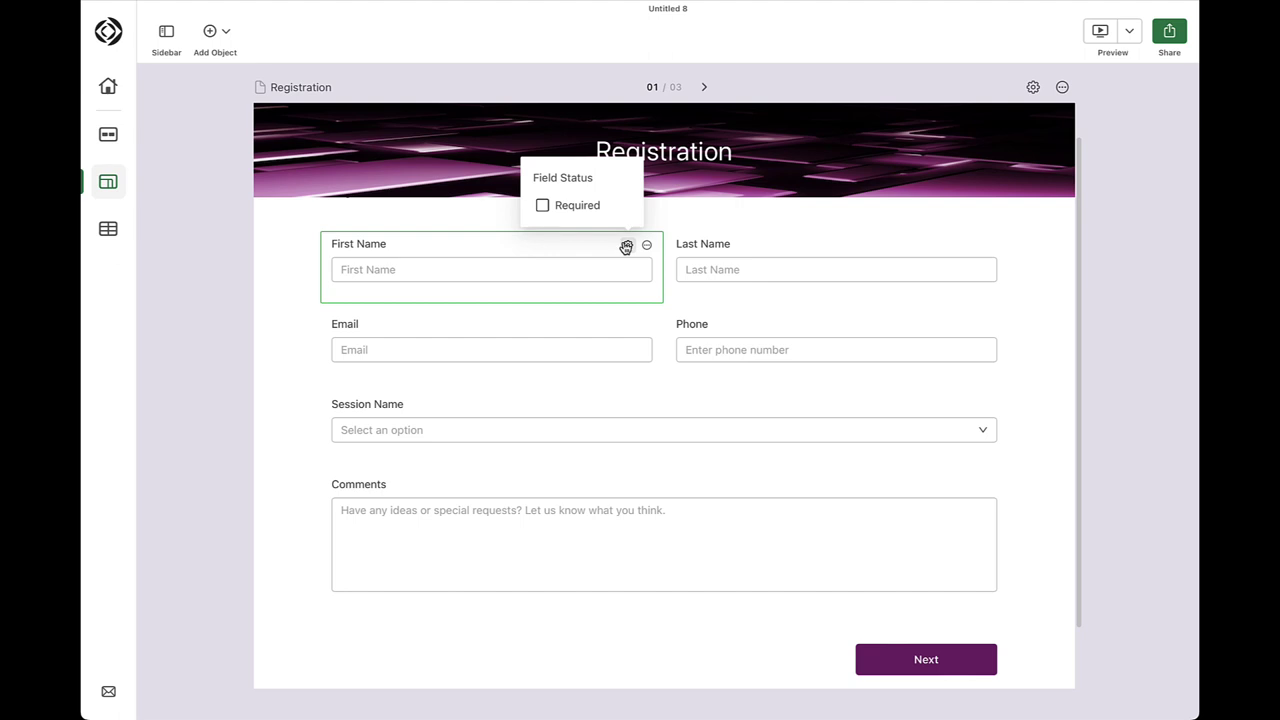
{"action": "left_click", "coordinate": [542, 207]}
{"action": "mouse_move", "coordinate": [963, 274]}
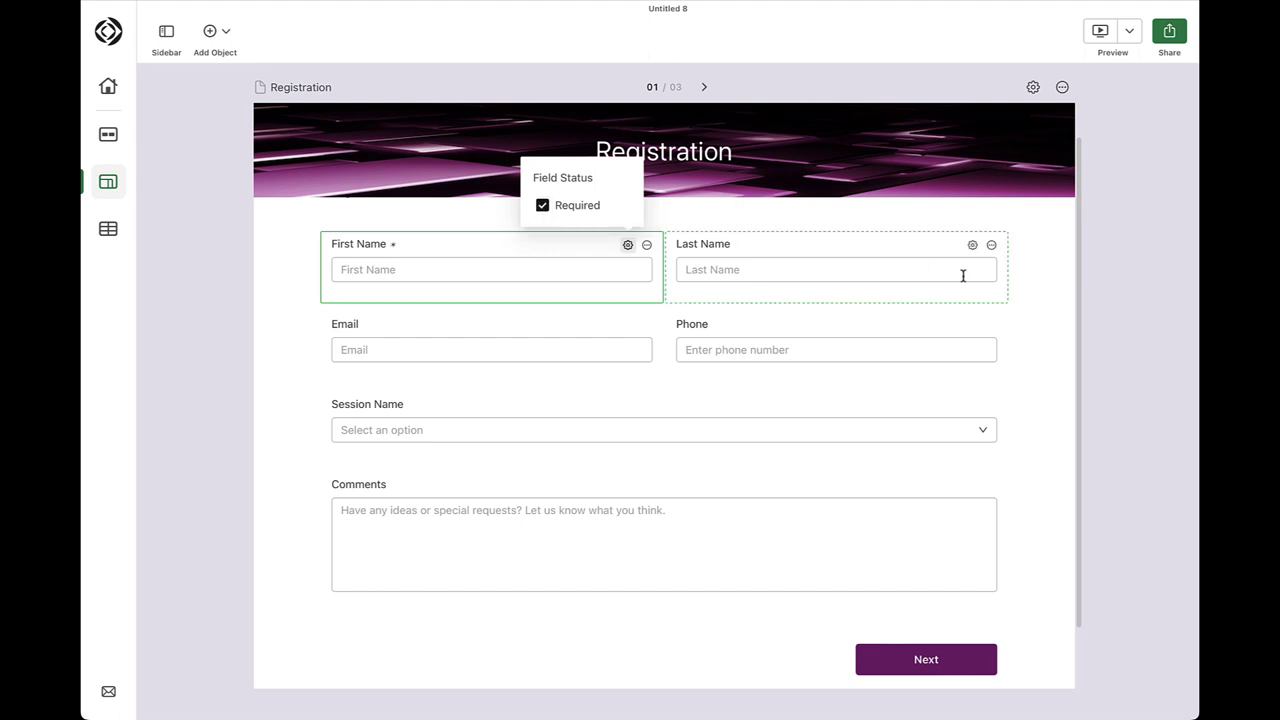
{"action": "left_click", "coordinate": [973, 246]}
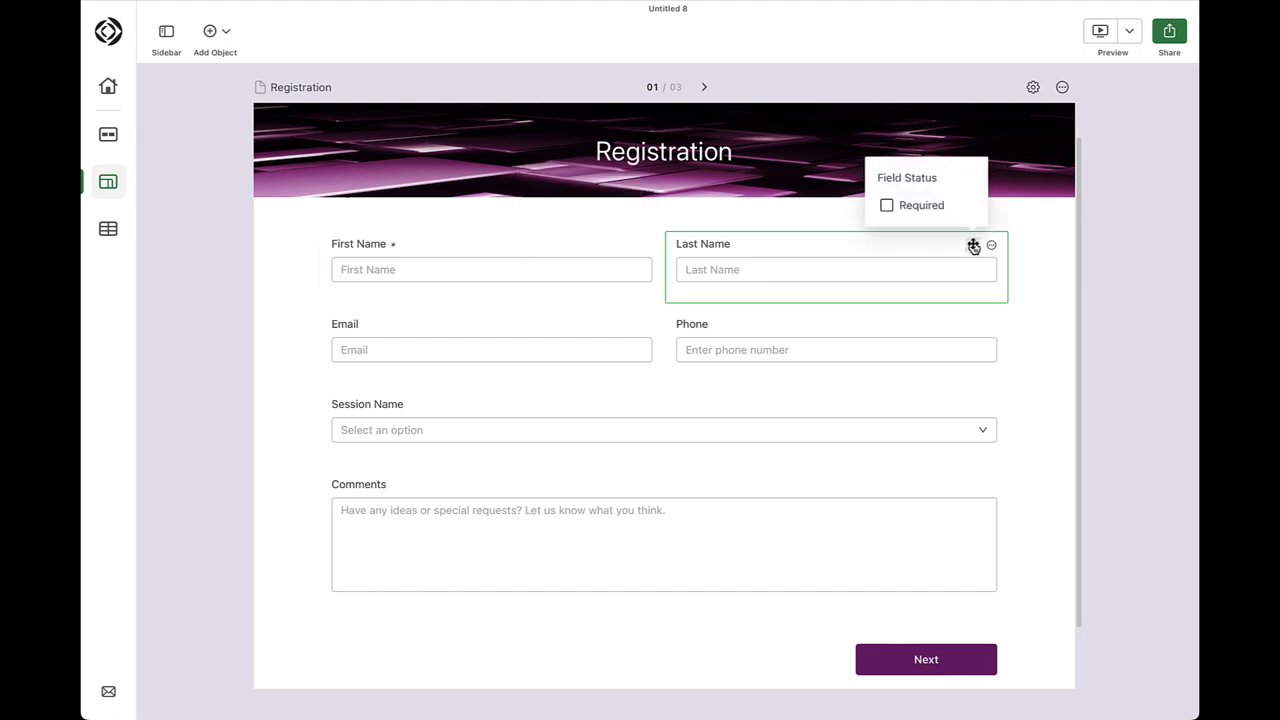
{"action": "left_click", "coordinate": [886, 206]}
{"action": "left_click", "coordinate": [1033, 88]}
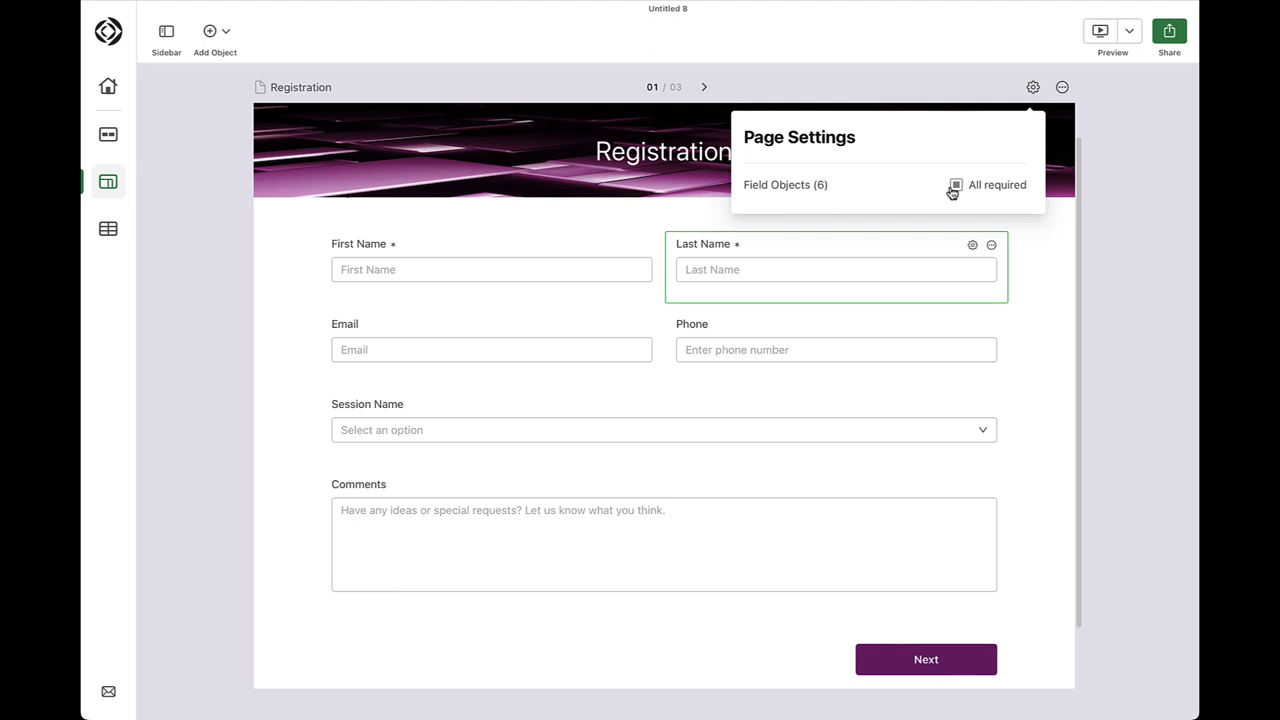
{"action": "left_click", "coordinate": [957, 188]}
{"action": "left_click", "coordinate": [1053, 281]}
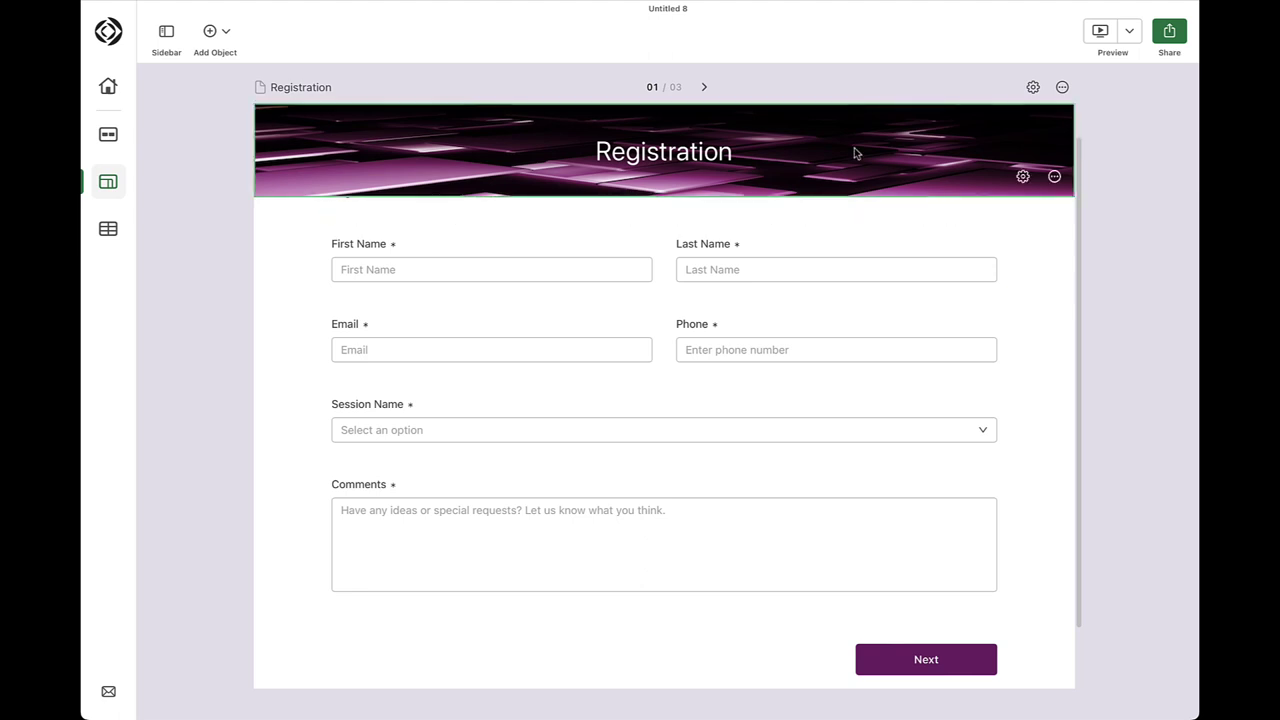
Go to page 2 of 3, the Amazing t-shirts page
{"action": "left_click", "coordinate": [705, 89]}
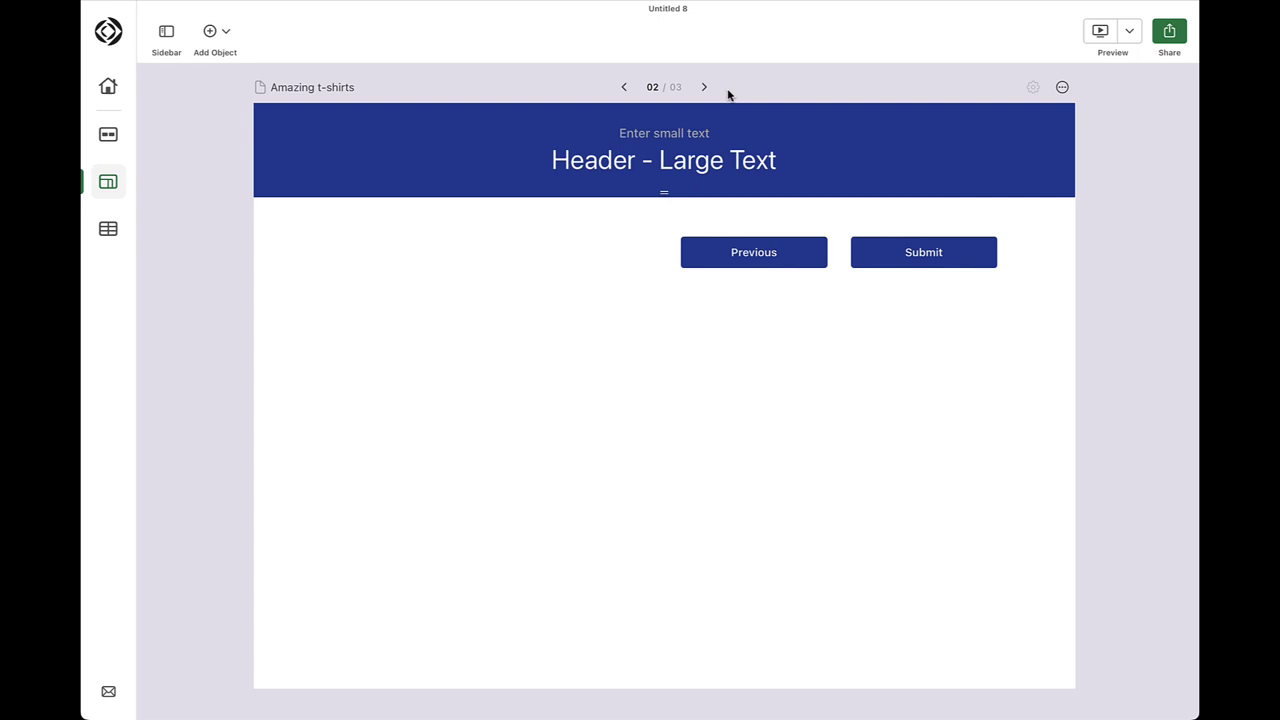
Set header to 'My Claris Studio Event' / 'T-Shirt Information' and add a small t-shirt image below
{"action": "left_click", "coordinate": [694, 133]}
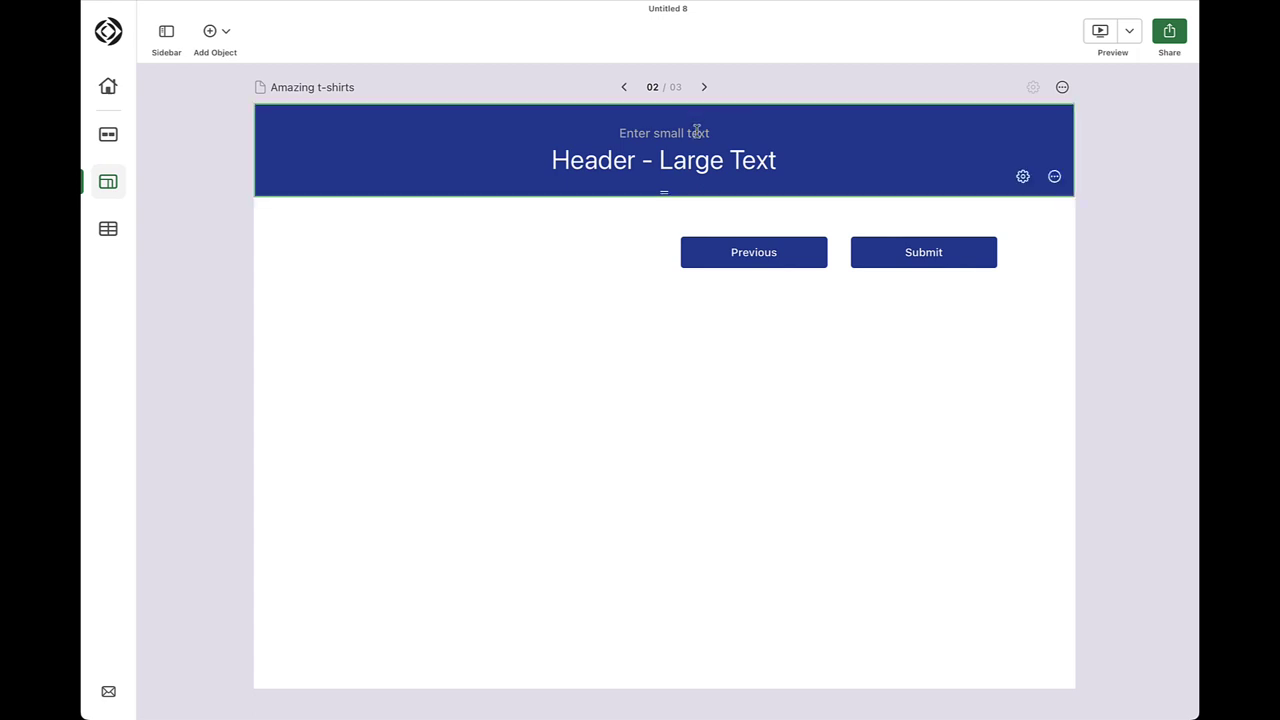
{"action": "type", "text": "My Claris Studio Event"}
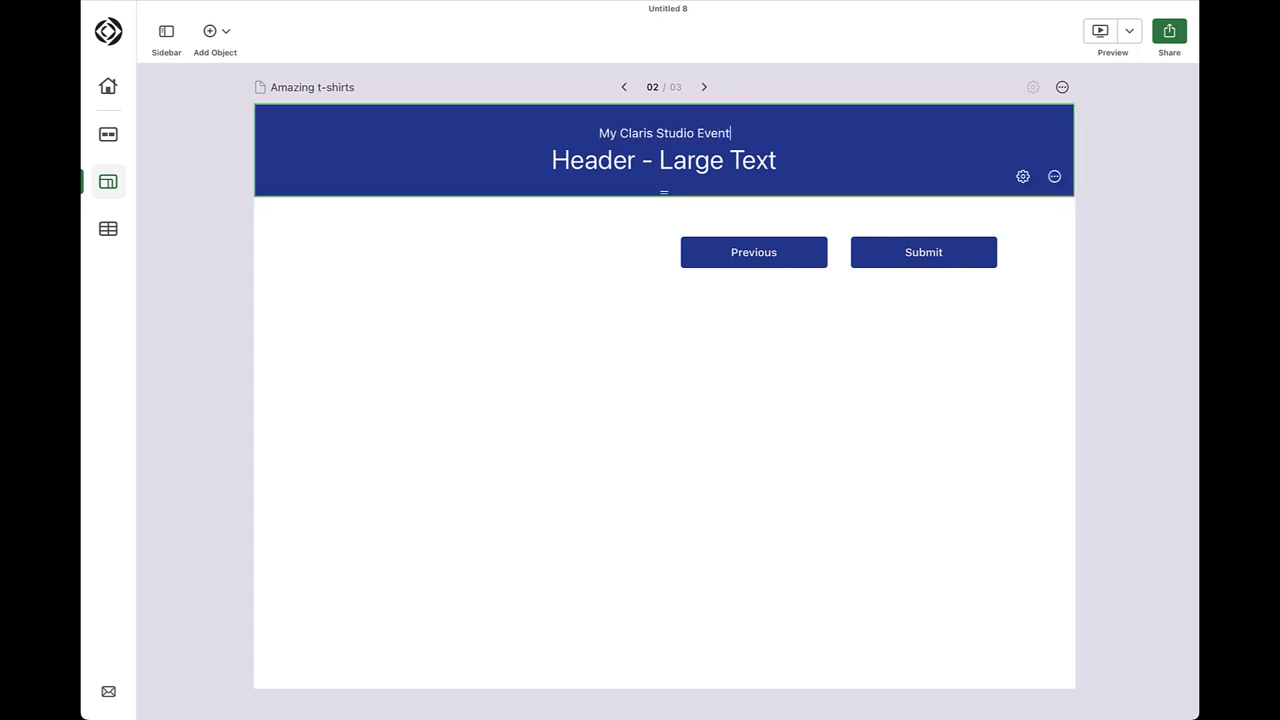
{"action": "left_click", "coordinate": [698, 161]}
{"action": "key", "text": "ctrl+a"}
{"action": "type", "text": "T-Shirt Information"}
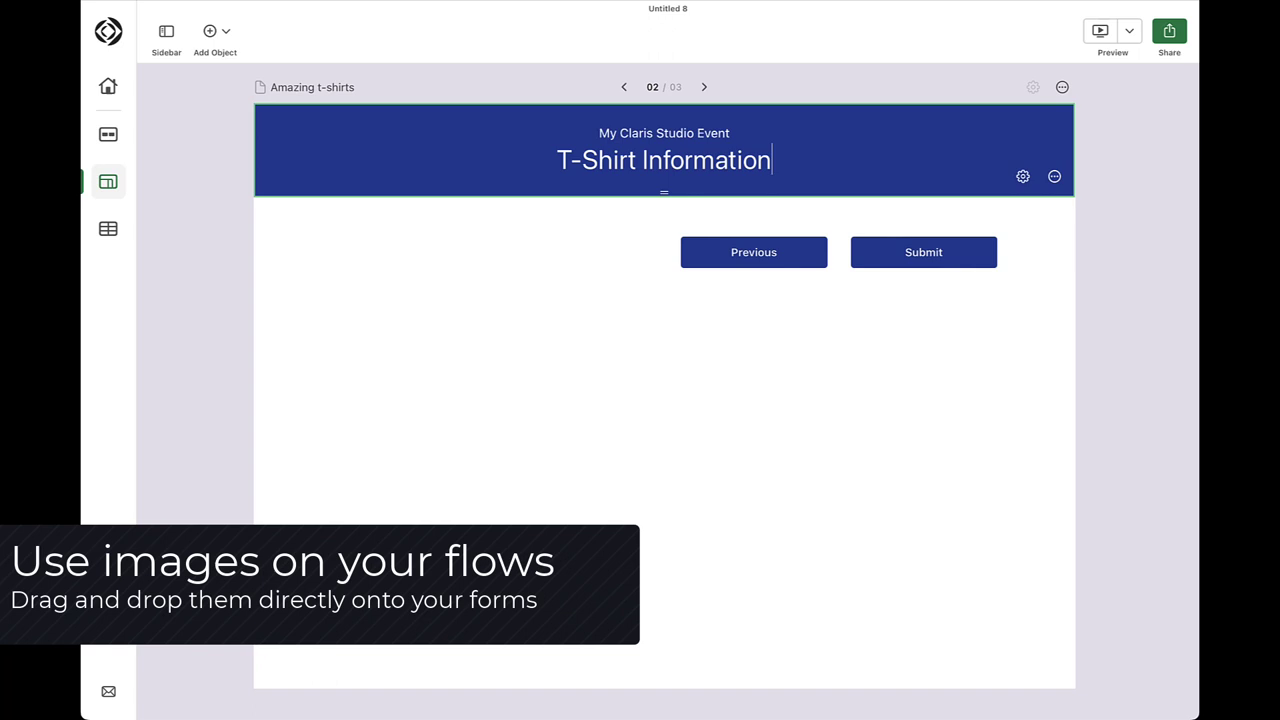
{"action": "left_click_drag", "start_coordinate": [1279, 300], "coordinate": [660, 223]}
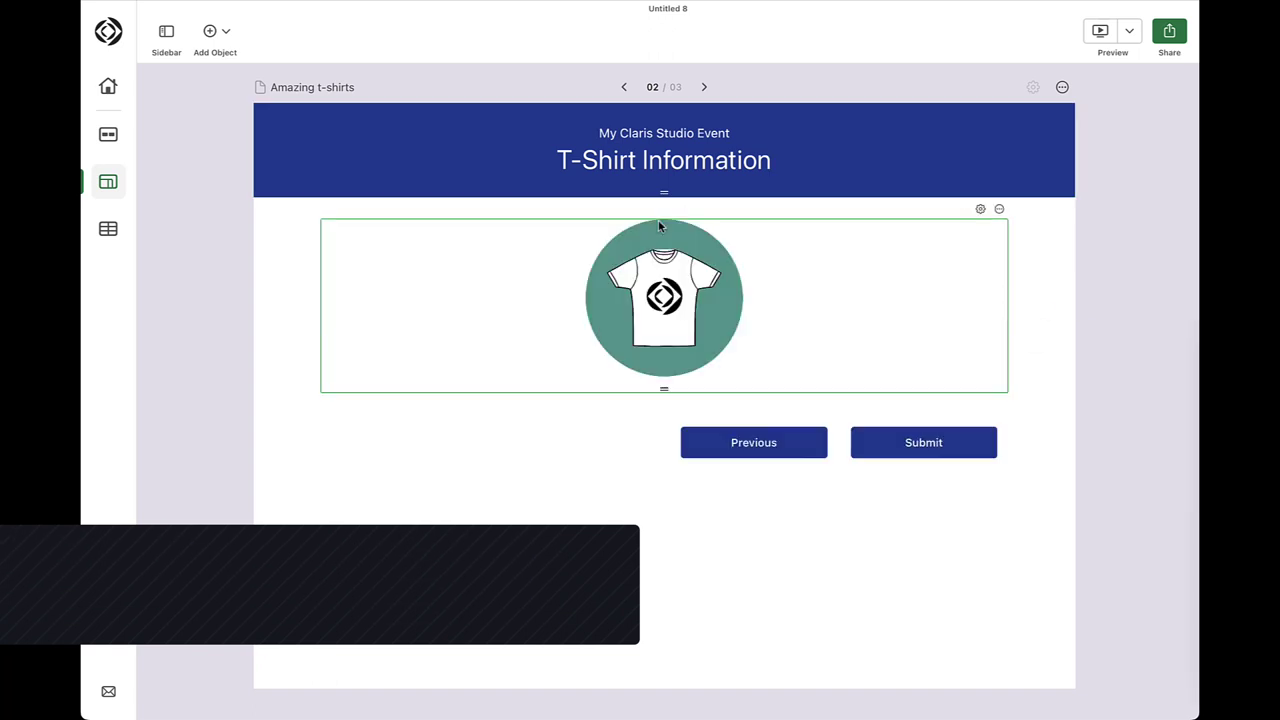
{"action": "left_click_drag", "start_coordinate": [664, 389], "coordinate": [668, 345]}
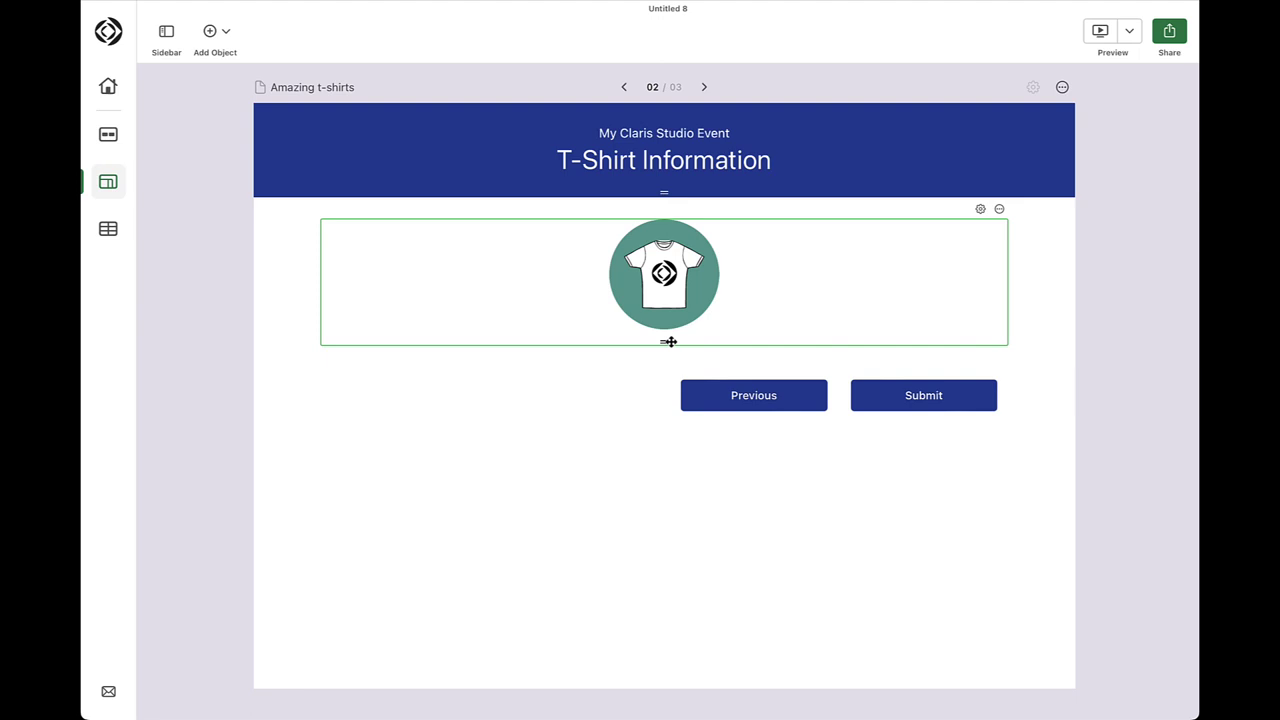
Insert an Address block with address lines, Suite, City, State and Zip beside the t-shirt image
{"action": "left_click", "coordinate": [226, 34]}
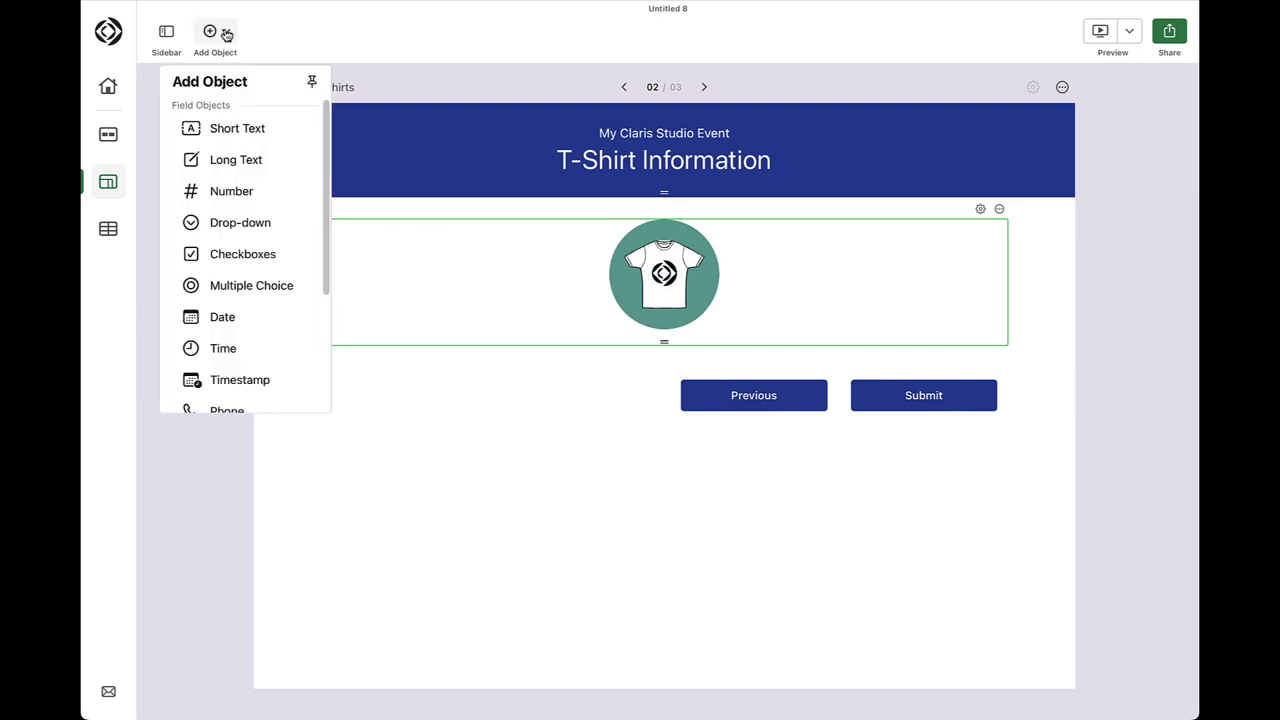
{"action": "left_click_drag", "start_coordinate": [249, 77], "coordinate": [255, 267]}
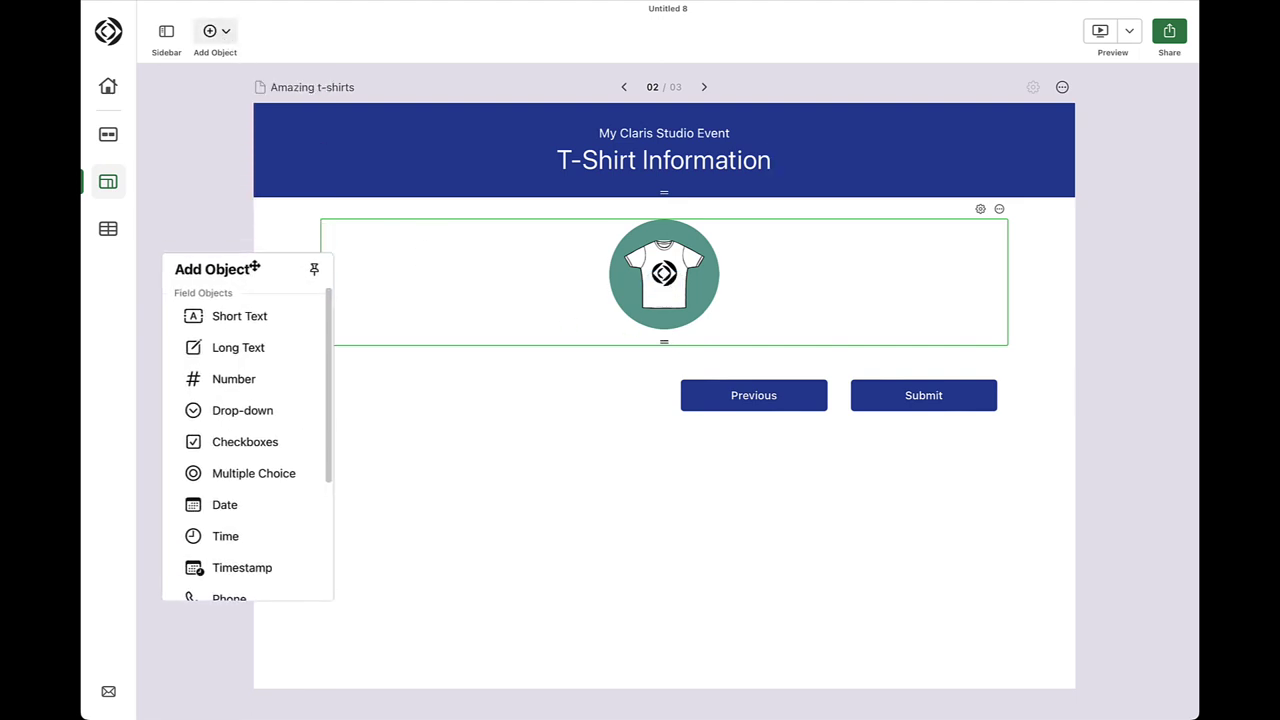
{"action": "left_click", "coordinate": [315, 272]}
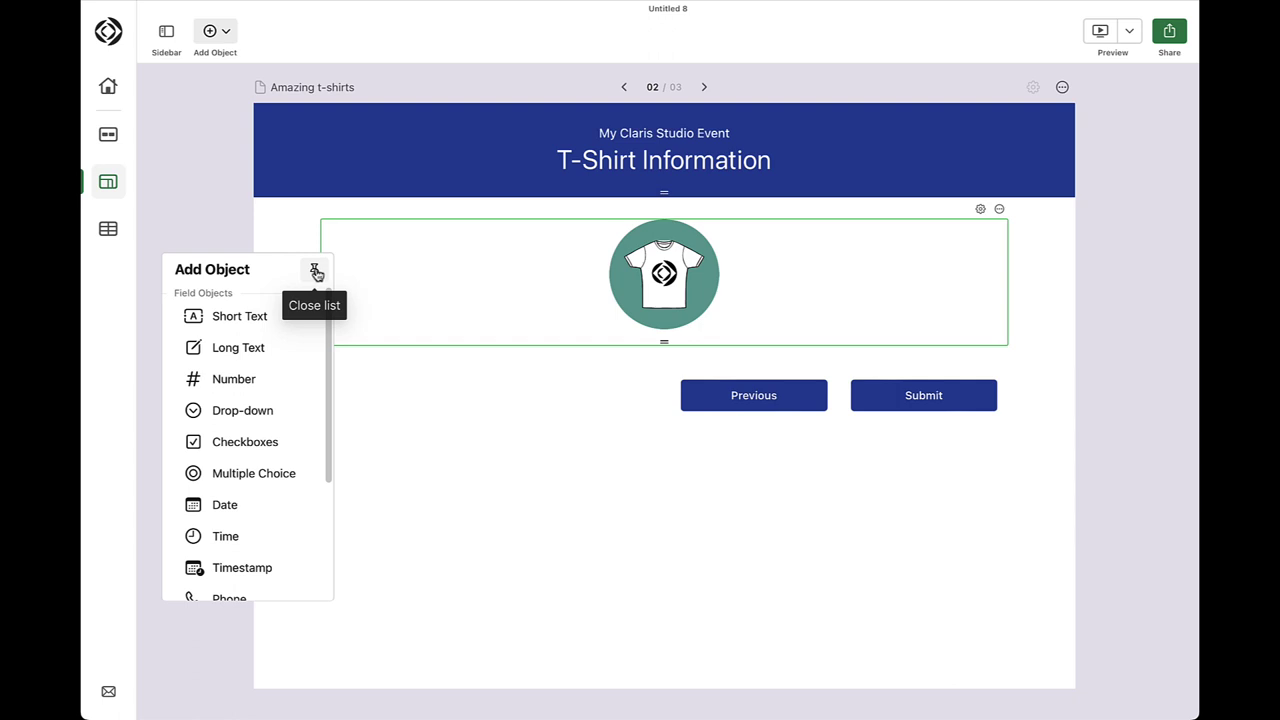
{"action": "left_click", "coordinate": [315, 272]}
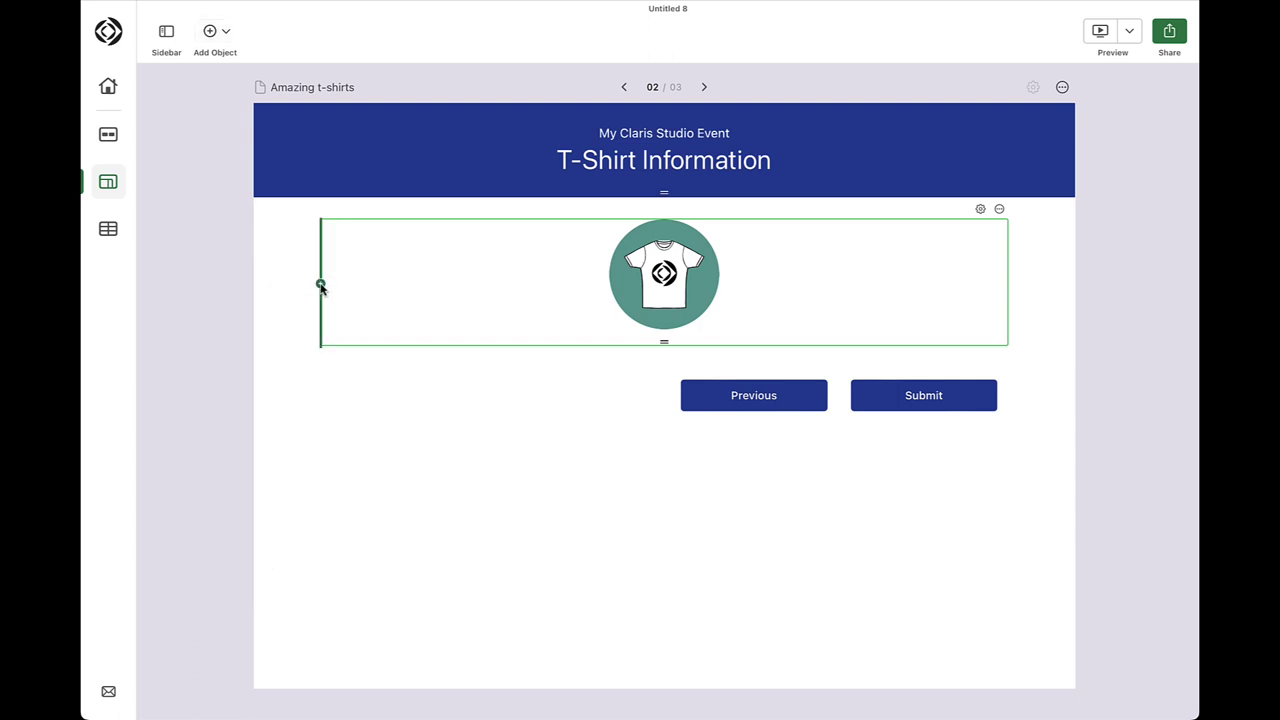
{"action": "left_click", "coordinate": [320, 286]}
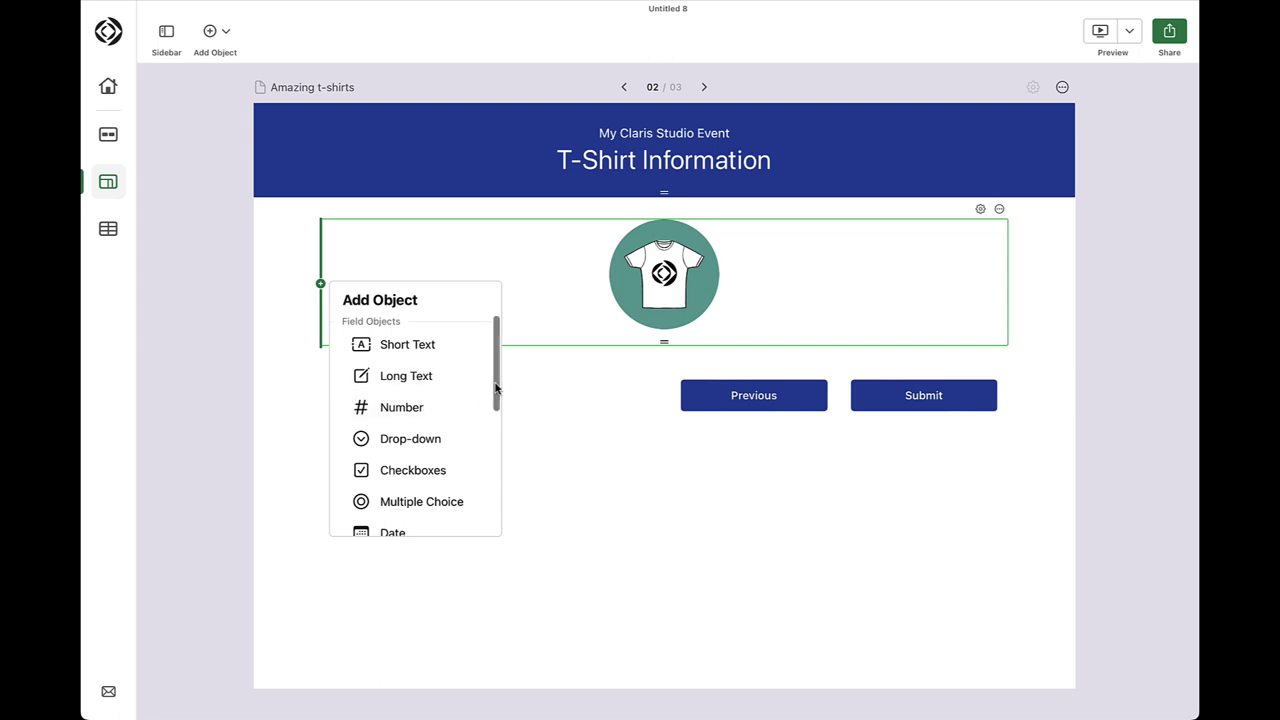
{"action": "left_click_drag", "start_coordinate": [497, 391], "coordinate": [497, 485]}
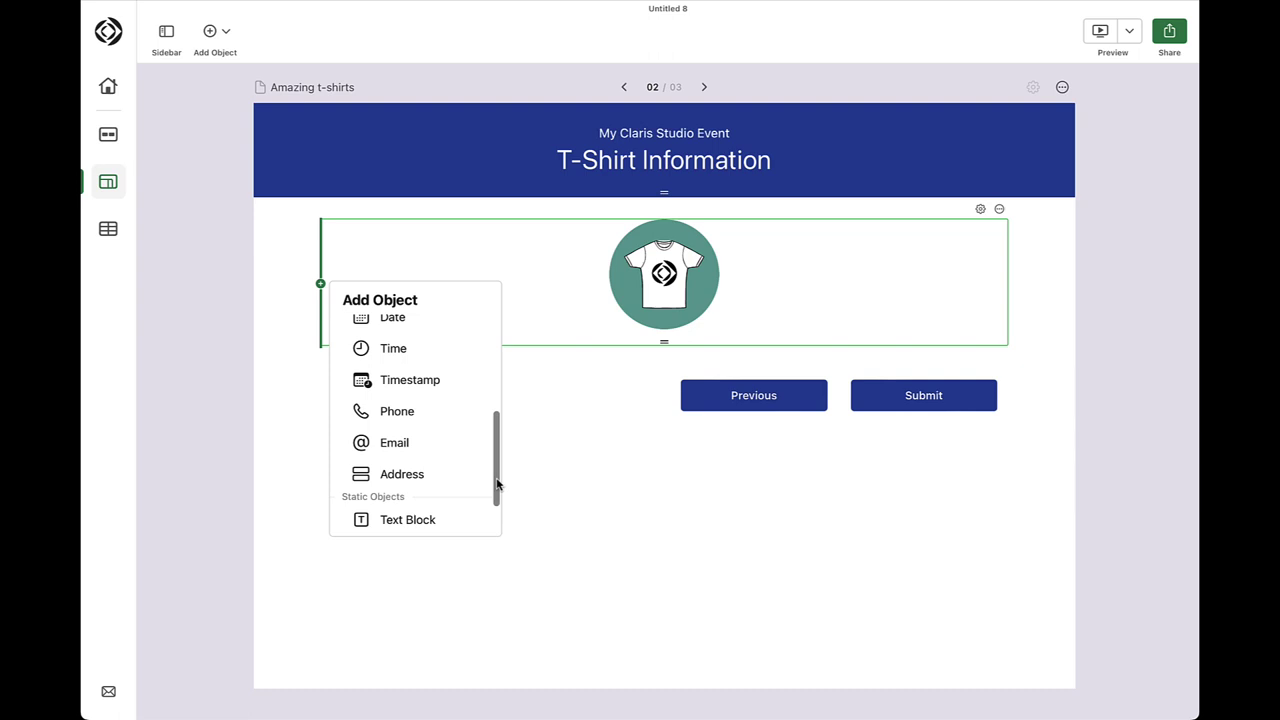
{"action": "left_click", "coordinate": [424, 474]}
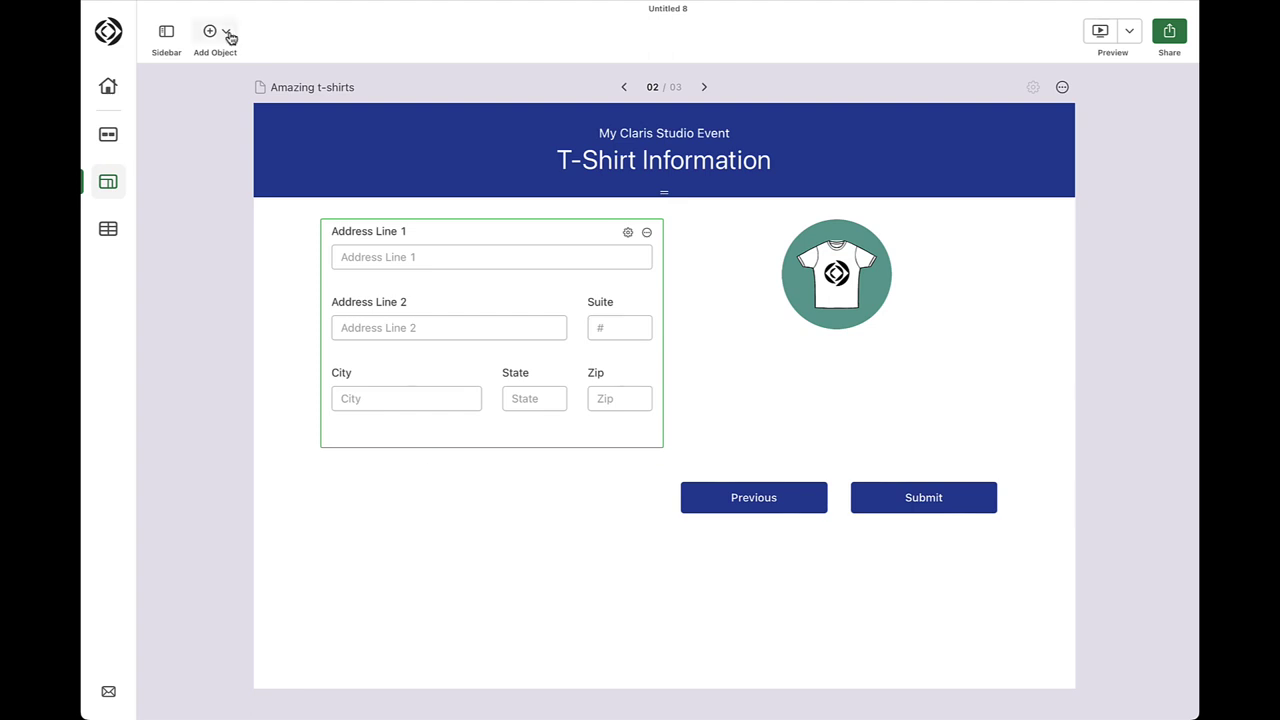
Add a text block reading 'Enter your shipping address' above the address fields
{"action": "left_click", "coordinate": [225, 32]}
{"action": "scroll", "coordinate": [322, 163], "scroll_direction": "down", "scroll_amount": 5}
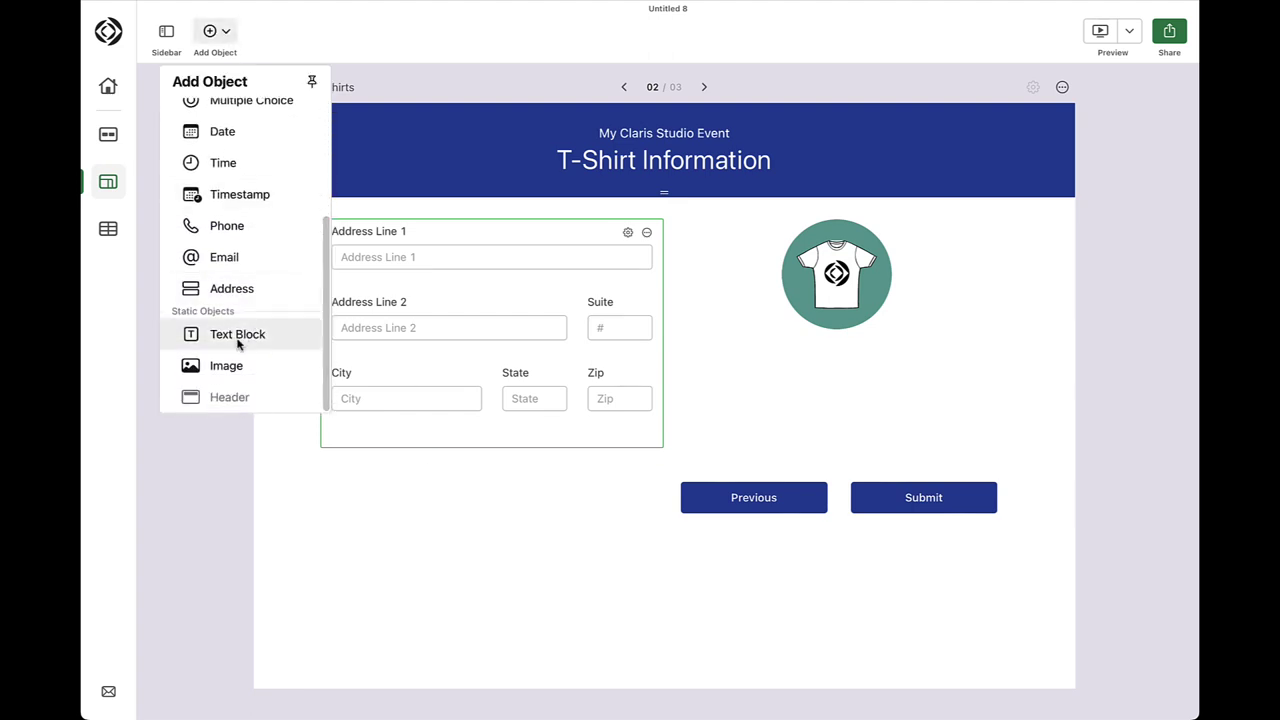
{"action": "left_click_drag", "start_coordinate": [243, 337], "coordinate": [351, 211]}
{"action": "type", "text": "Ente"}
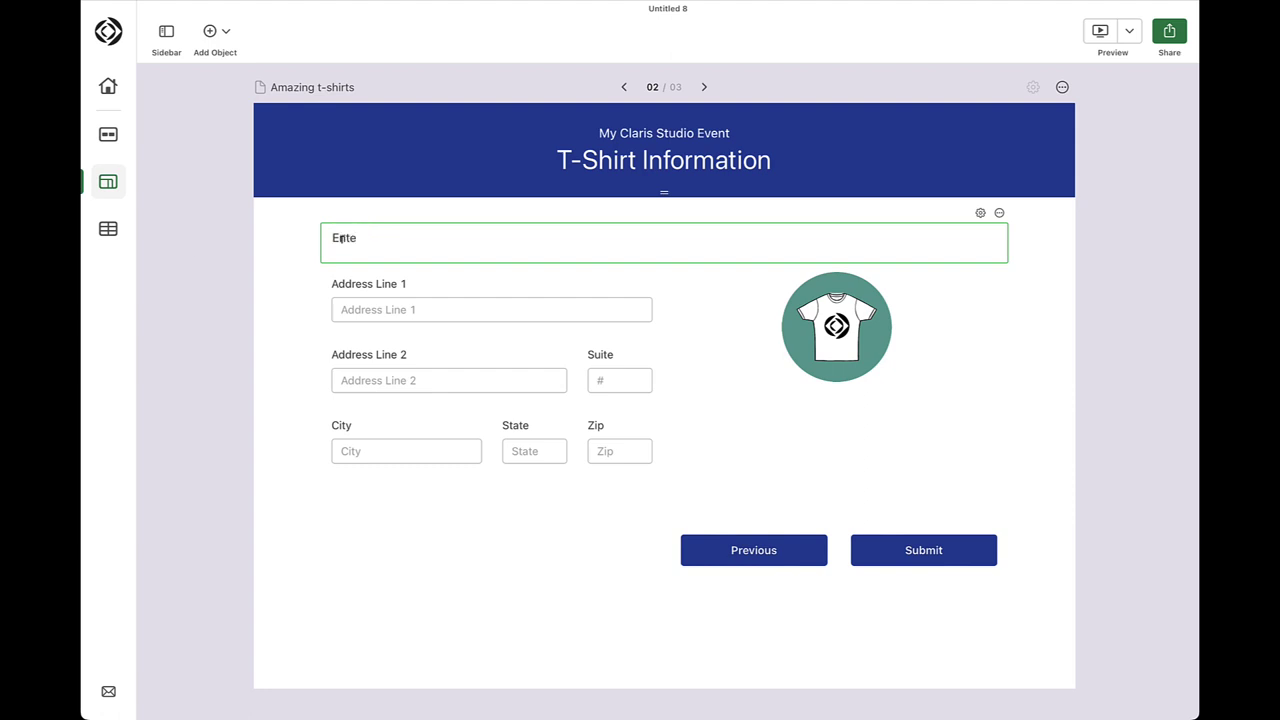
{"action": "type", "text": "r your shipping address"}
{"action": "left_click", "coordinate": [306, 610]}
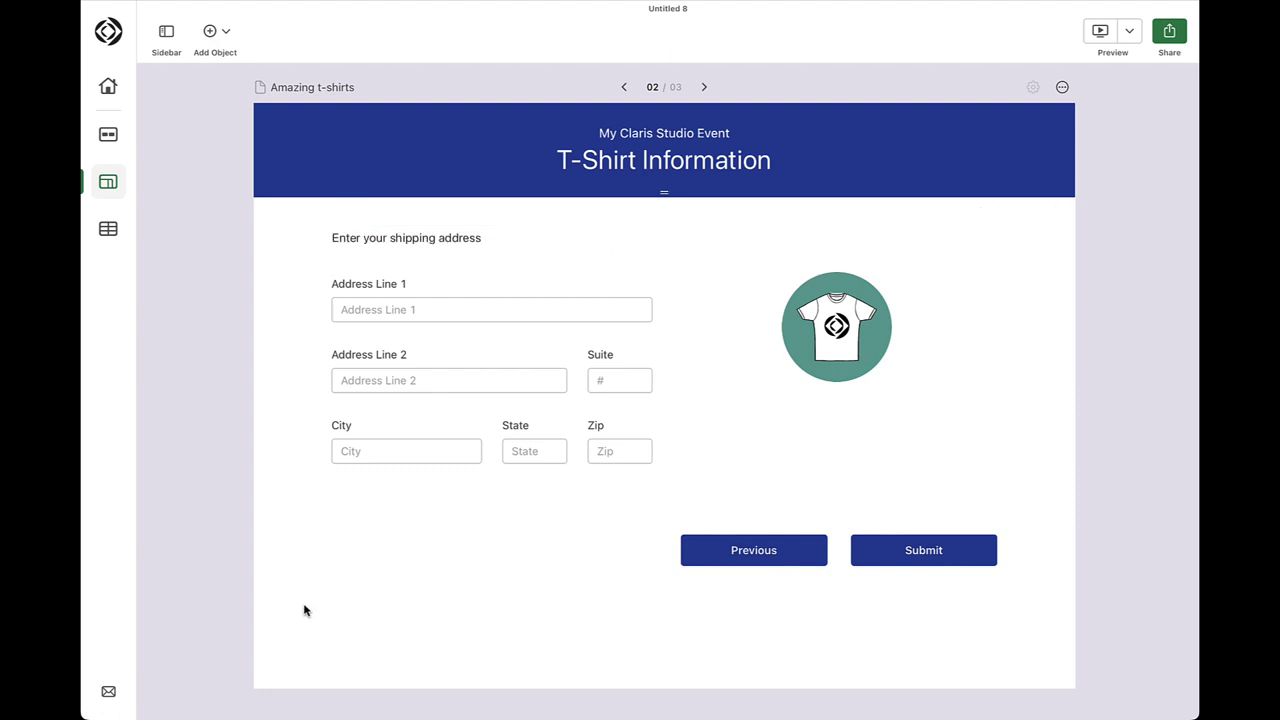
Add a multiple choice 'Enter in your t-shirt size' with options Small, Medium and Large
{"action": "left_click", "coordinate": [216, 31]}
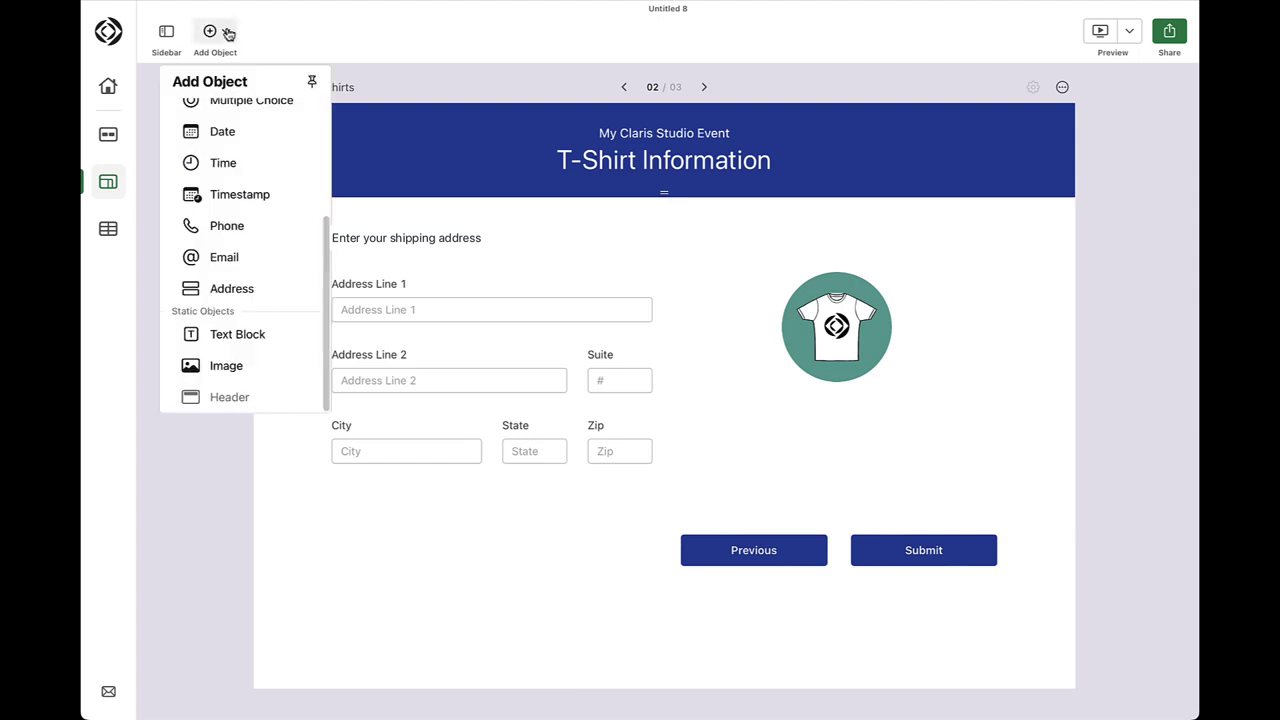
{"action": "left_click_drag", "start_coordinate": [324, 271], "coordinate": [320, 205]}
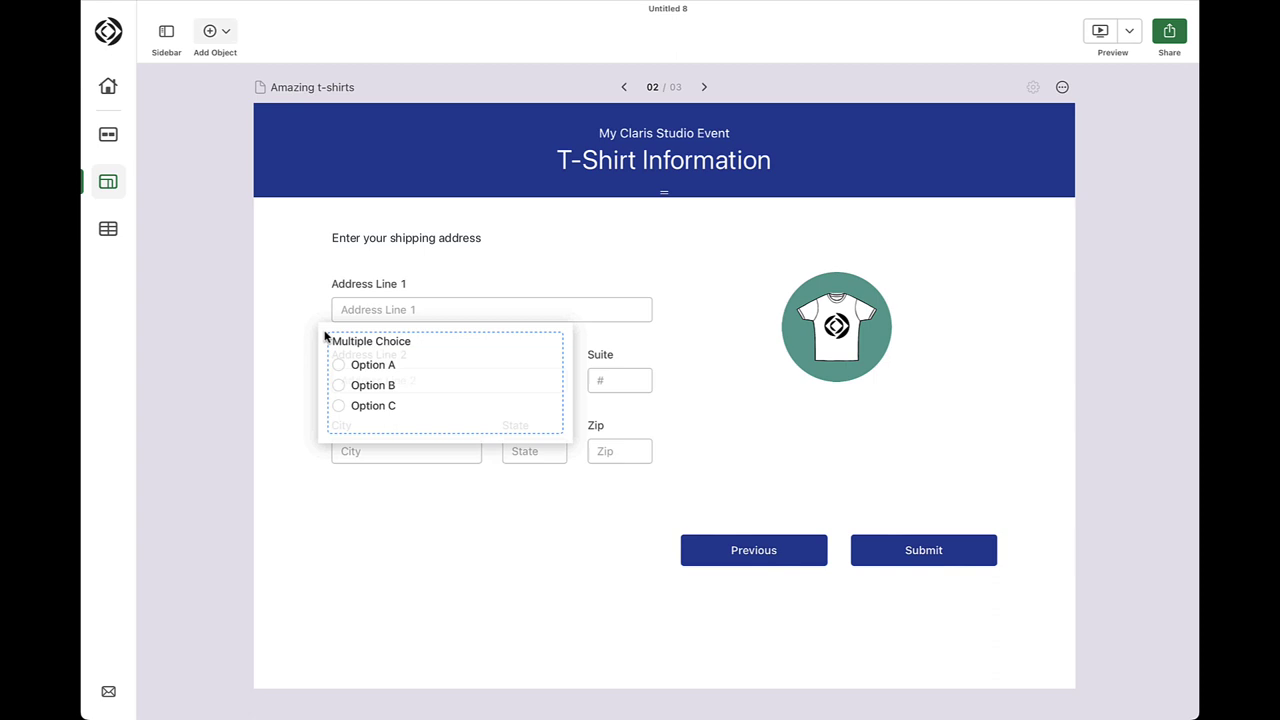
{"action": "left_click_drag", "start_coordinate": [325, 337], "coordinate": [503, 578]}
{"action": "type", "text": "Ent"}
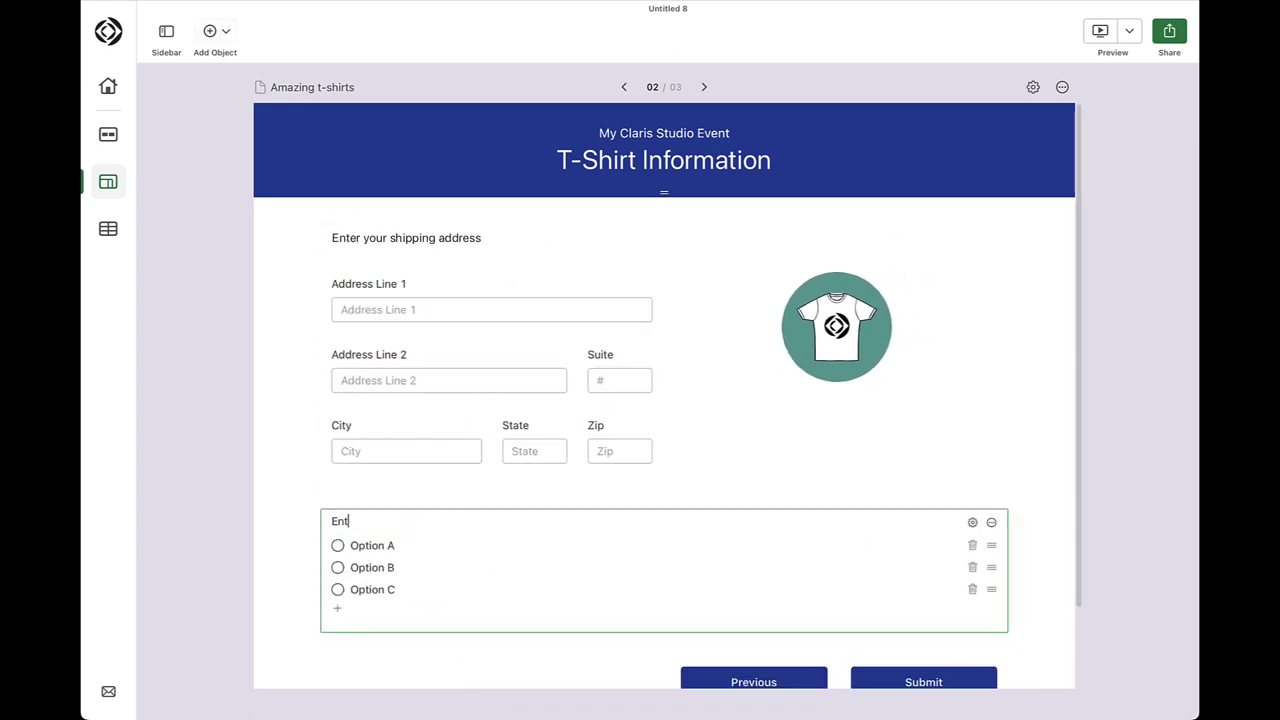
{"action": "type", "text": "er in your t-shirt size"}
{"action": "left_click", "coordinate": [398, 548]}
{"action": "type", "text": "Small"}
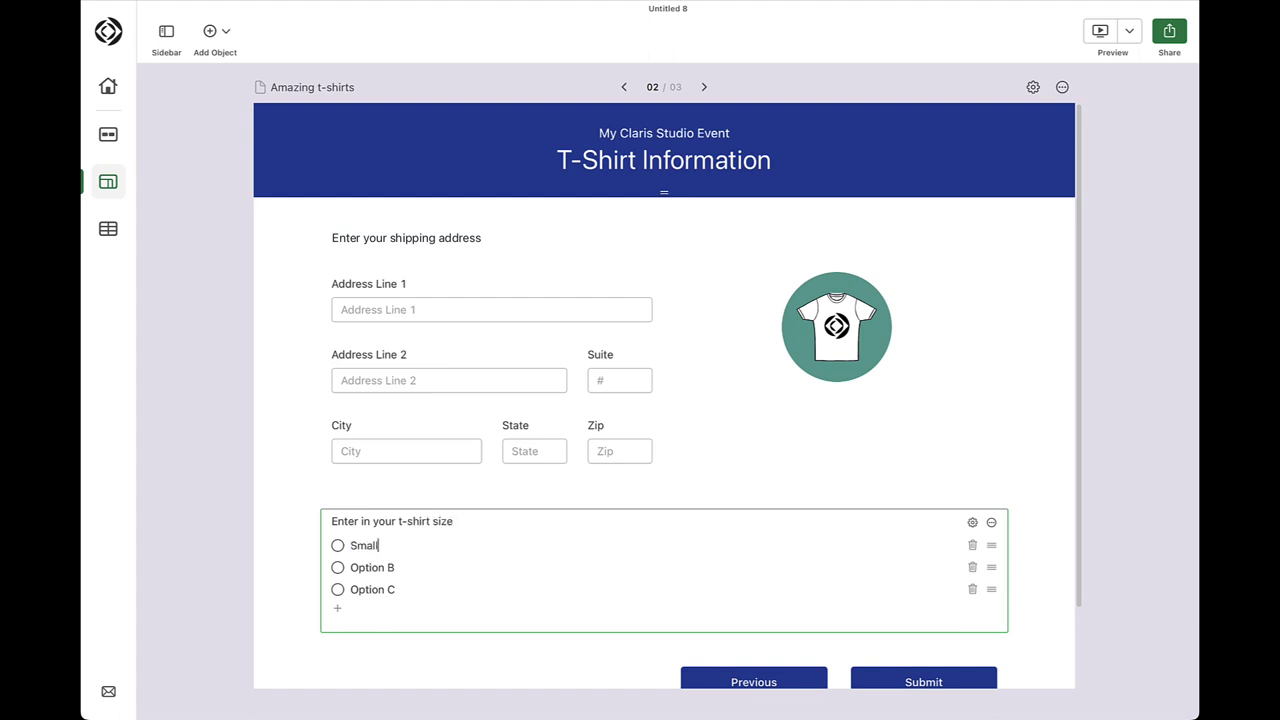
{"action": "left_click", "coordinate": [391, 569]}
{"action": "type", "text": "Medium"}
{"action": "left_click", "coordinate": [379, 592]}
{"action": "type", "text": "Large"}
{"action": "left_click", "coordinate": [265, 677]}
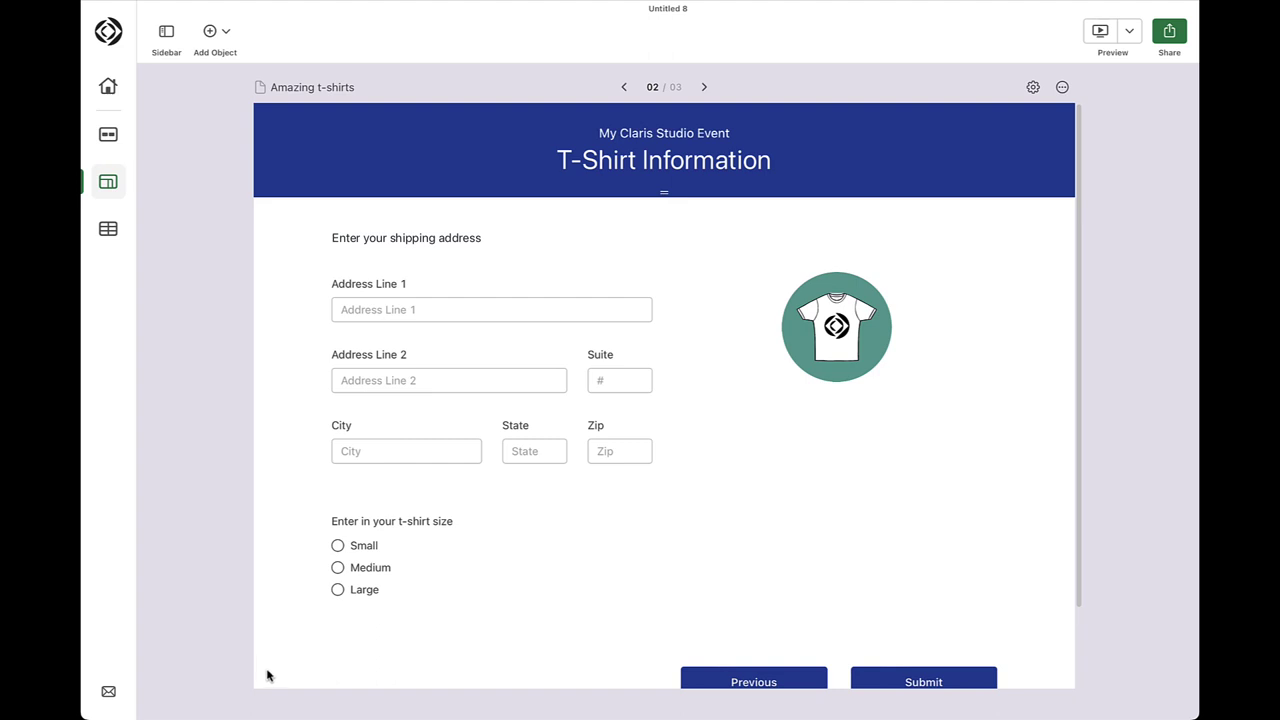
Delete the header block from the Confirmation page
{"action": "left_click", "coordinate": [705, 88]}
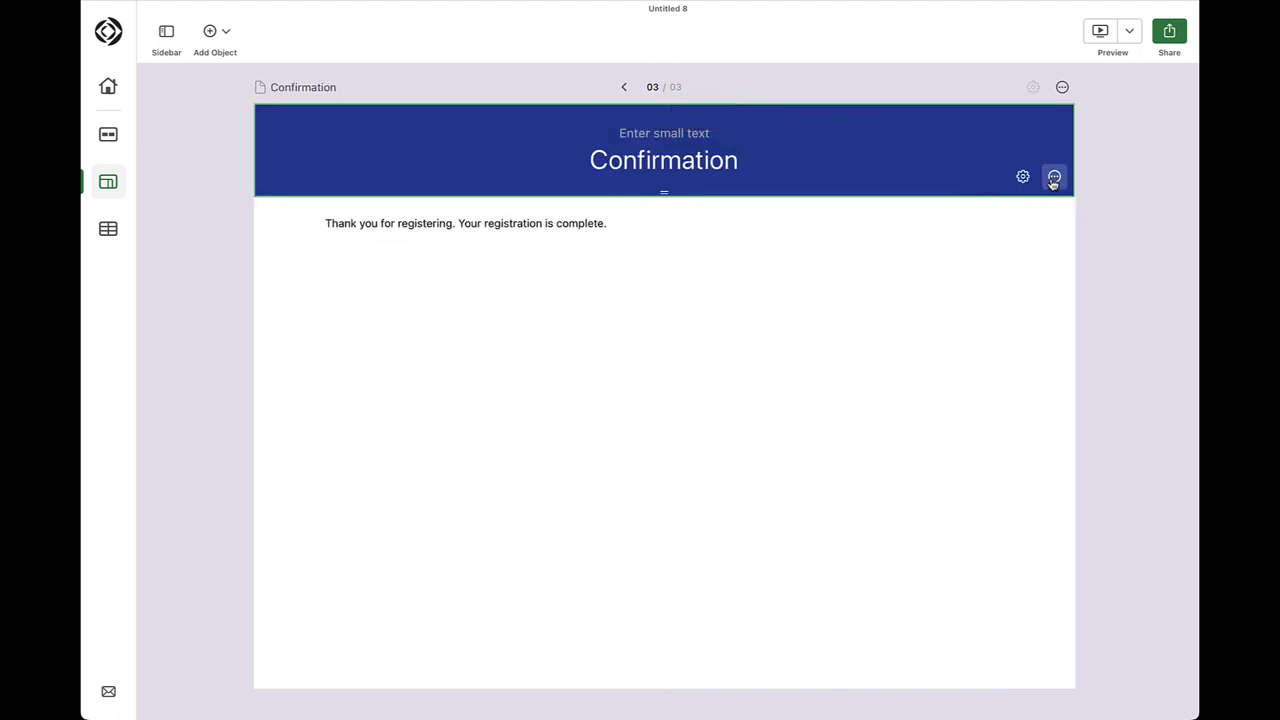
{"action": "left_click", "coordinate": [1054, 178]}
{"action": "left_click", "coordinate": [992, 215]}
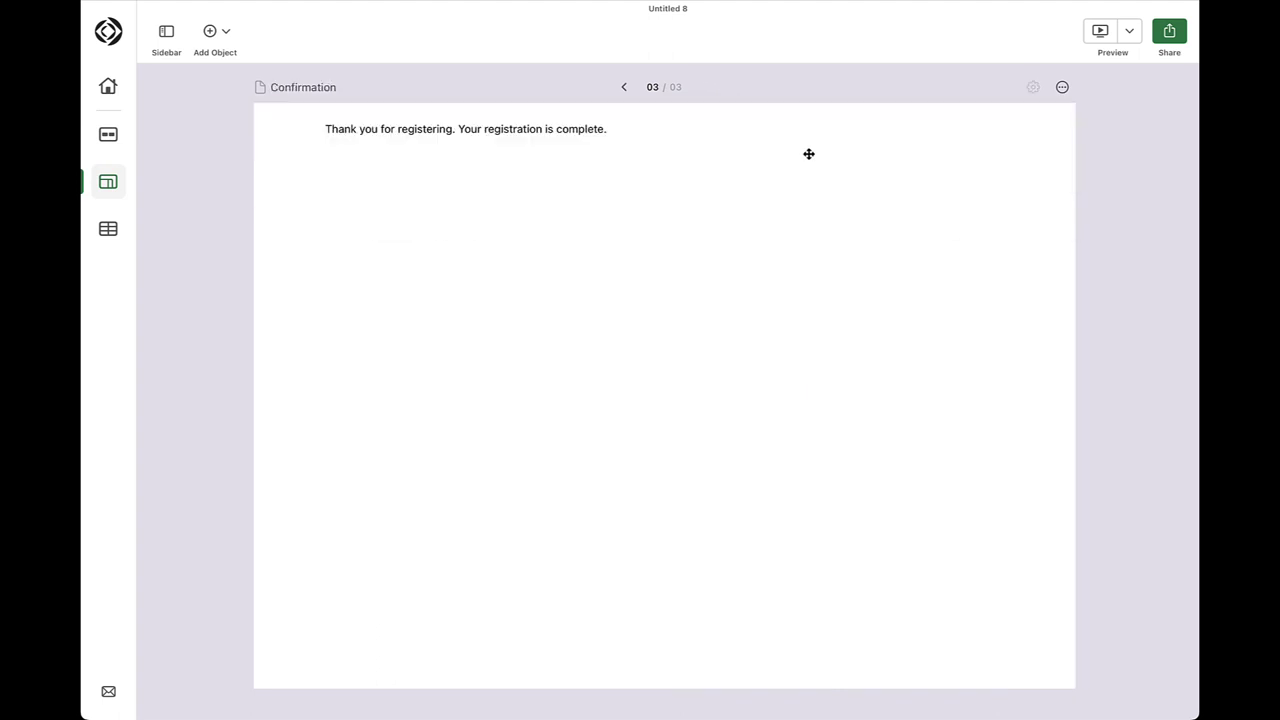
Format the whole thank-you message as Heading 1
{"action": "left_click", "coordinate": [613, 128]}
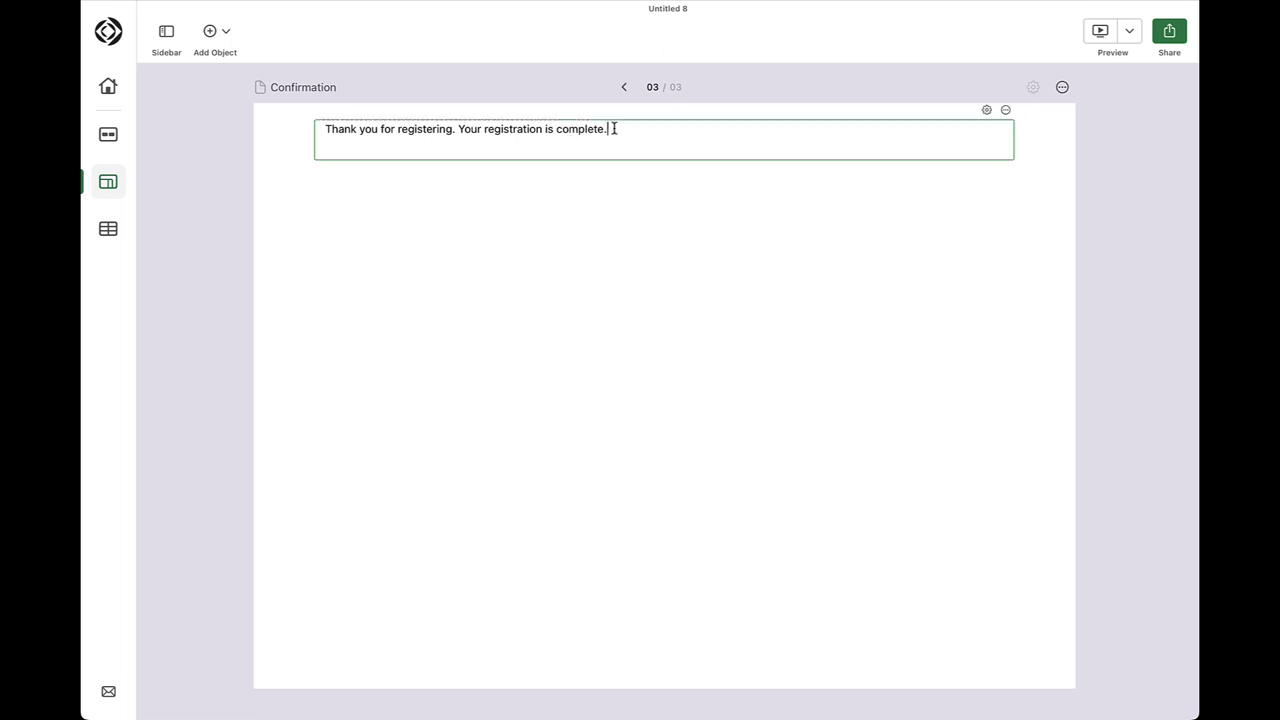
{"action": "key", "text": "super+a"}
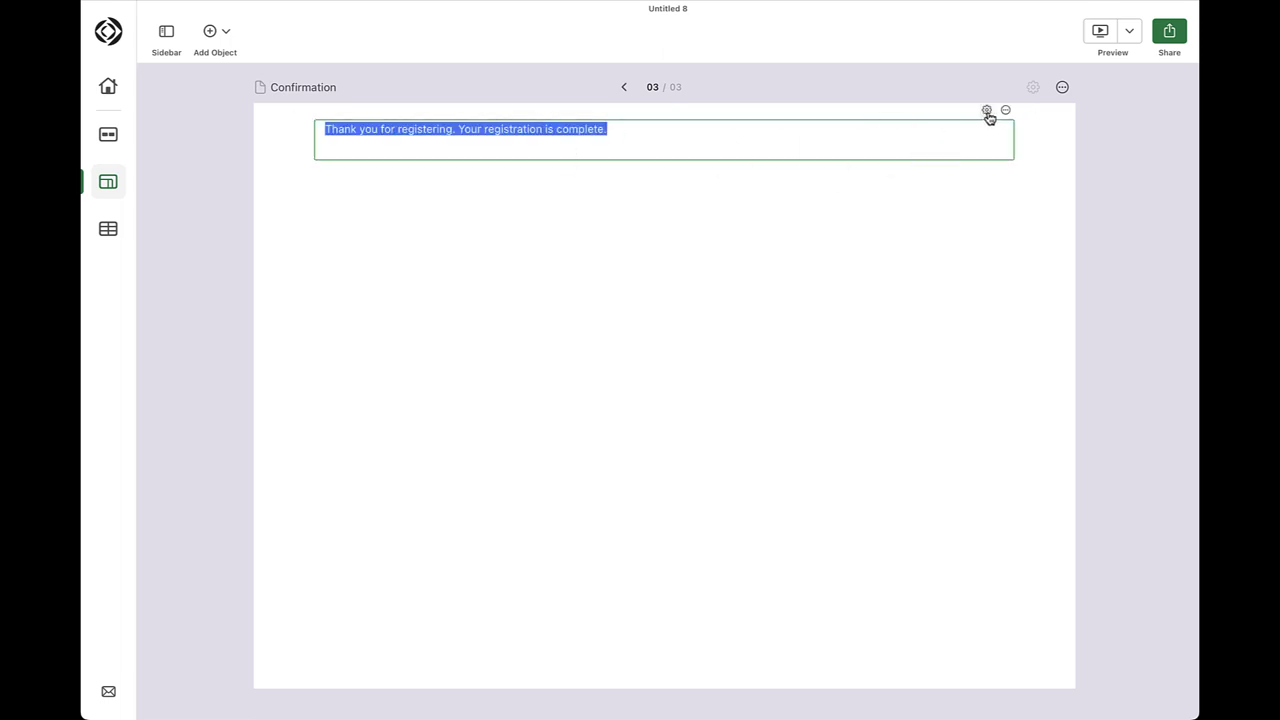
{"action": "left_click", "coordinate": [986, 111]}
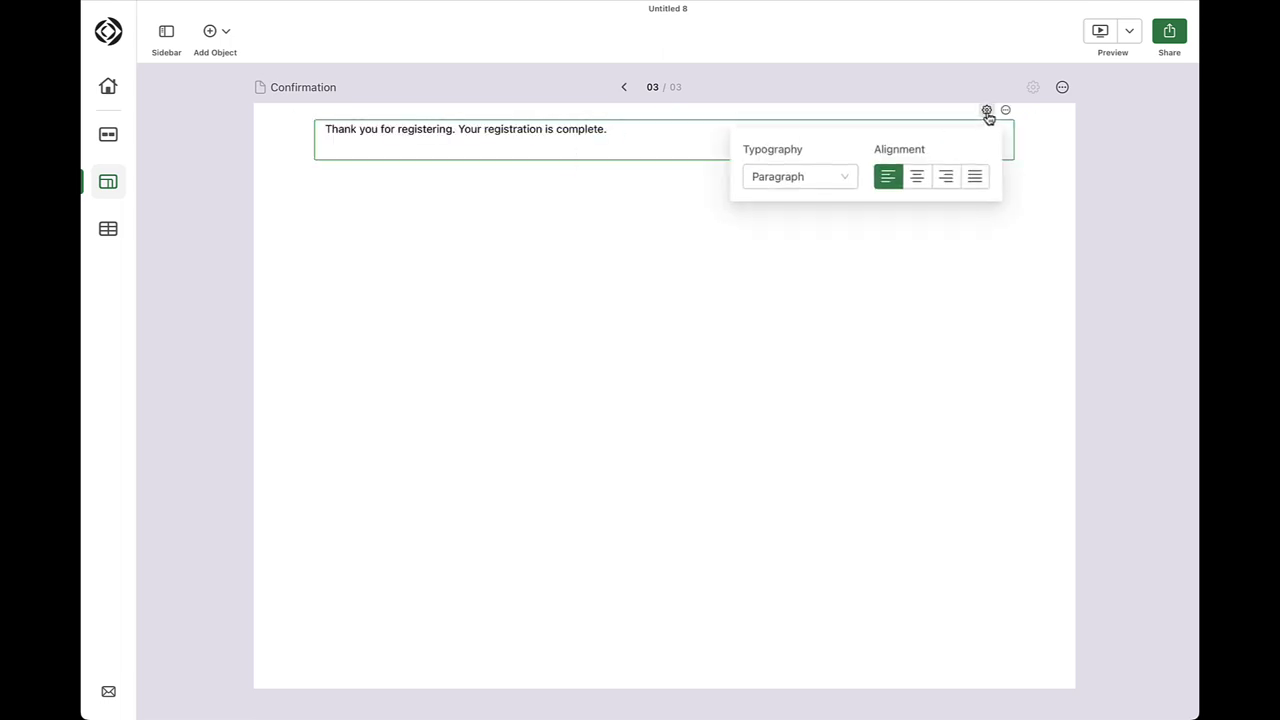
{"action": "left_click", "coordinate": [845, 180]}
{"action": "left_click", "coordinate": [812, 224]}
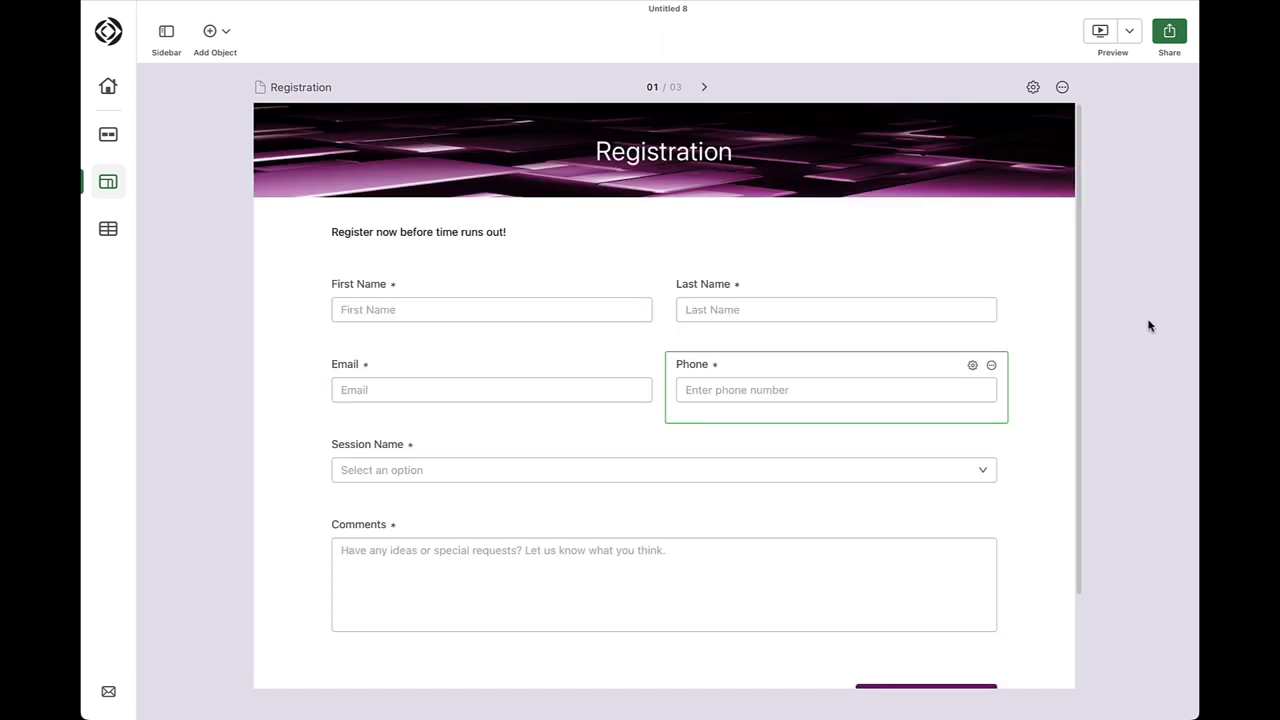
Preview the form, fill only First and Last Name, and confirm Next shows Required errors
{"action": "left_click", "coordinate": [1102, 35]}
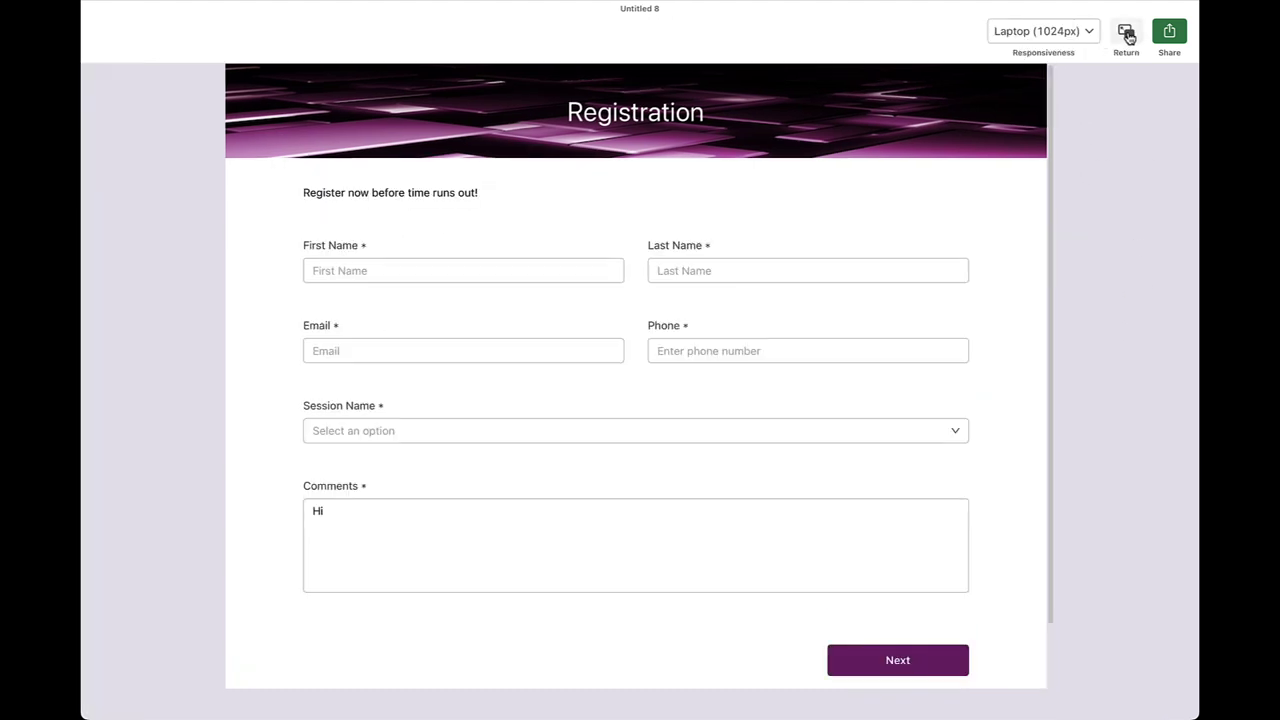
{"action": "left_click", "coordinate": [549, 270]}
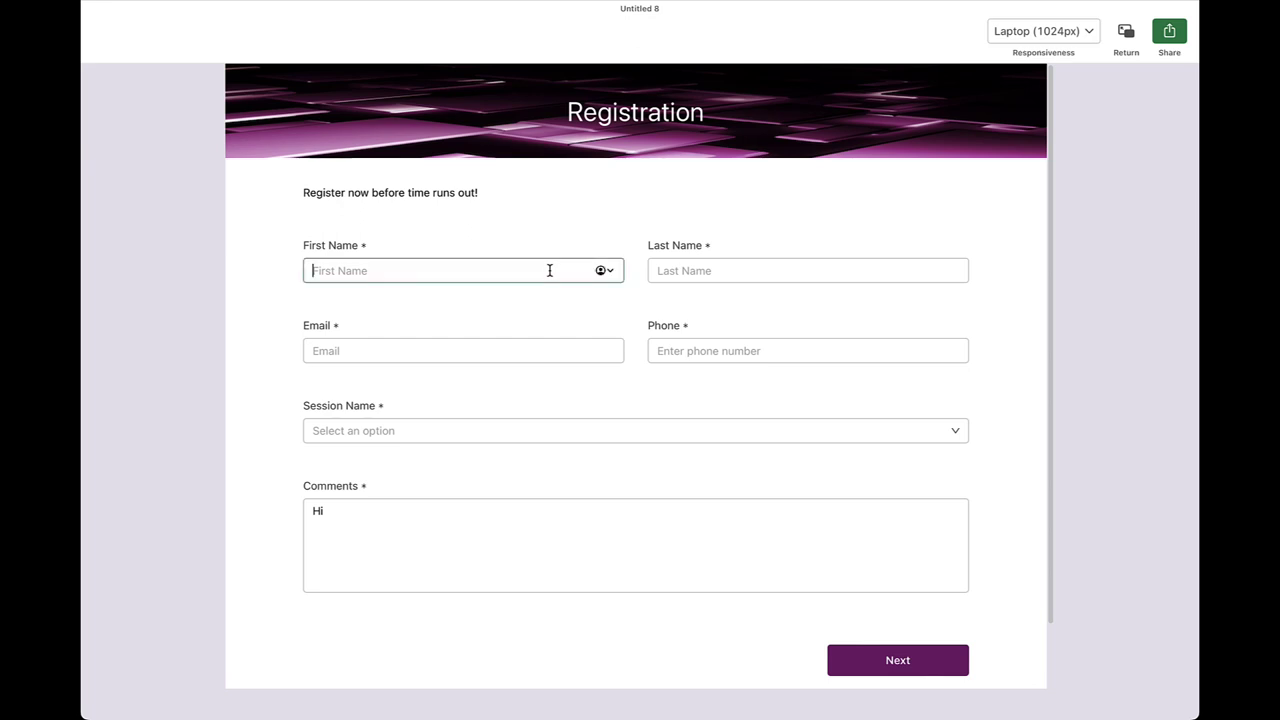
{"action": "key", "text": "Tab"}
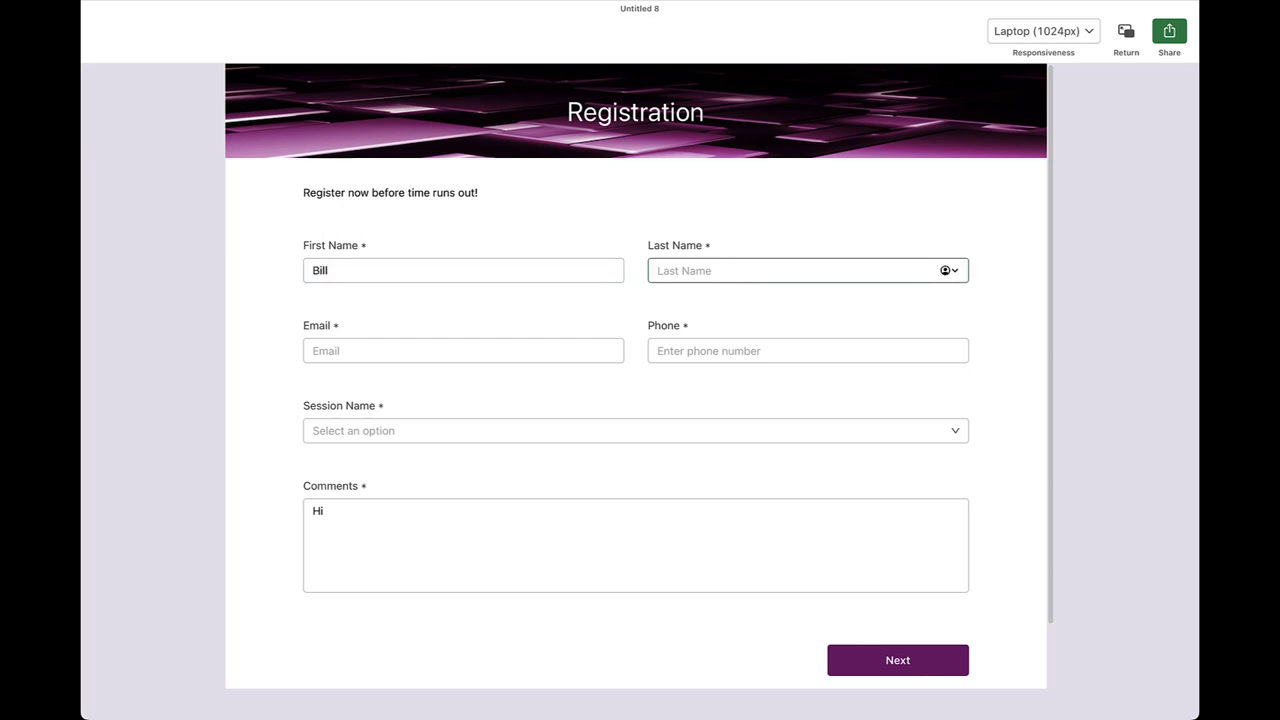
{"action": "key", "text": "Tab"}
{"action": "left_click", "coordinate": [691, 314]}
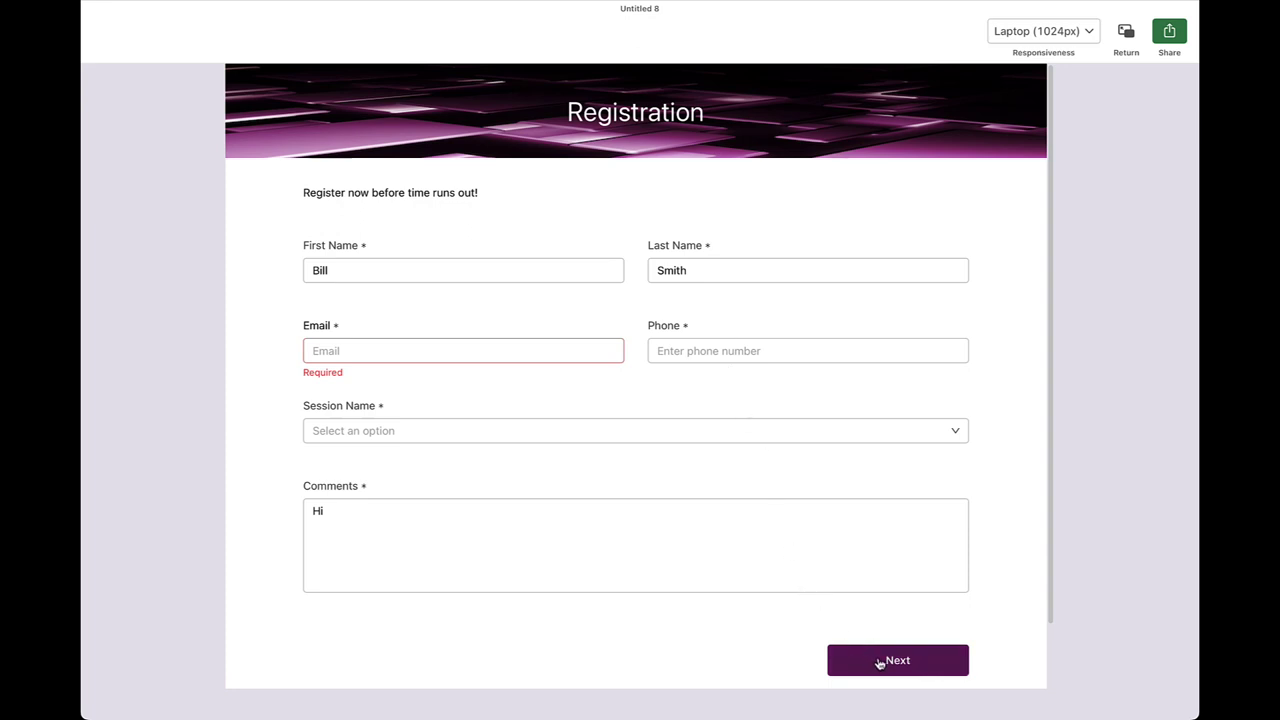
{"action": "left_click", "coordinate": [879, 663]}
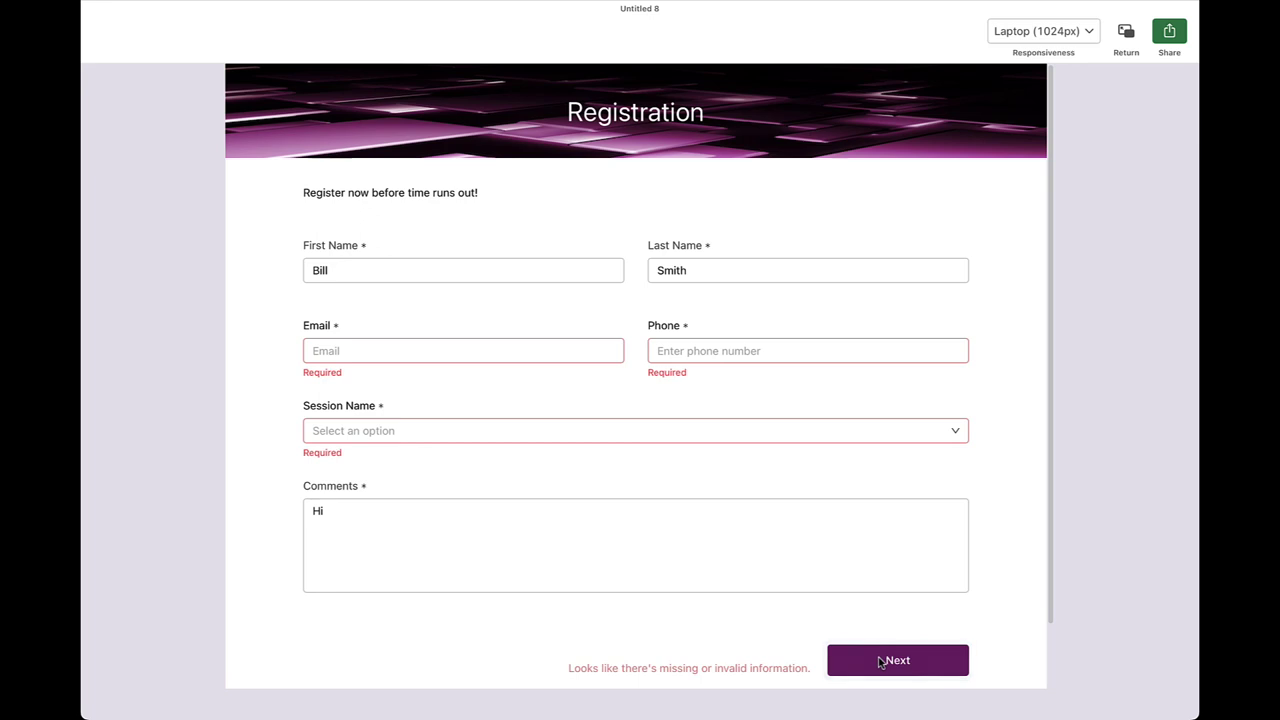
View the preview at Tablet (768px) width, then bring up the form's sharing options
{"action": "left_click", "coordinate": [1088, 38]}
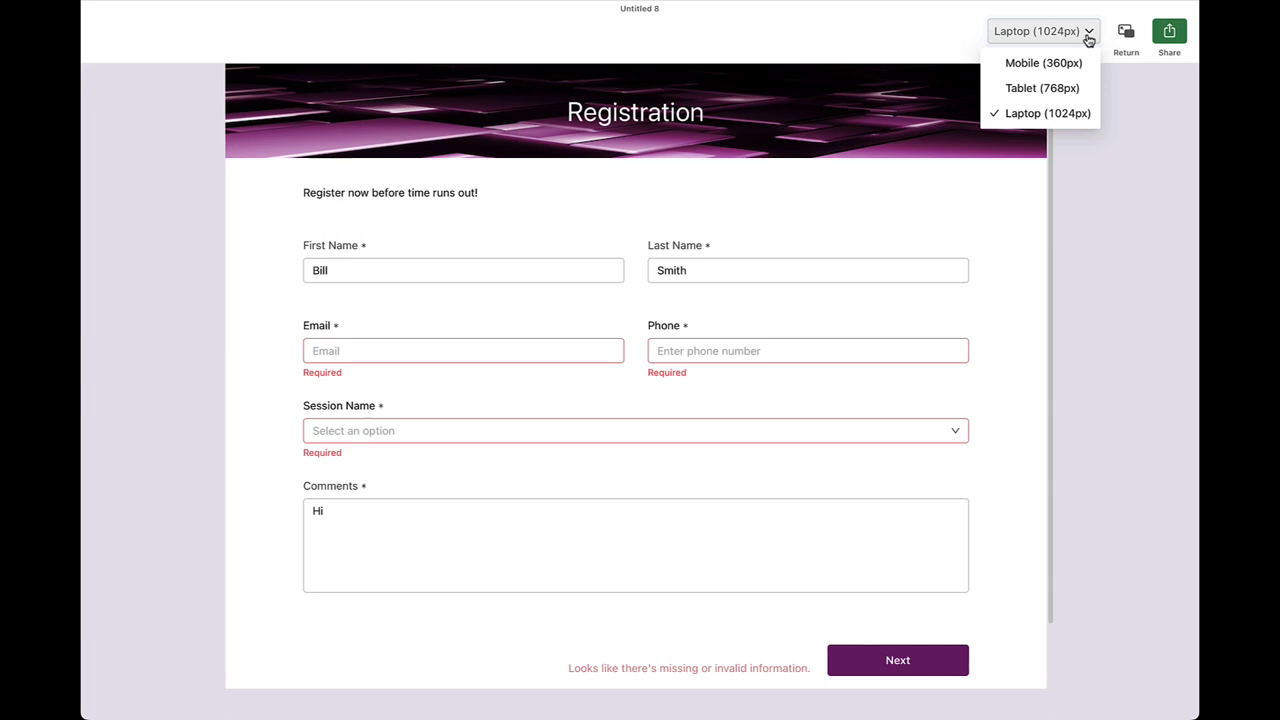
{"action": "left_click", "coordinate": [1068, 90]}
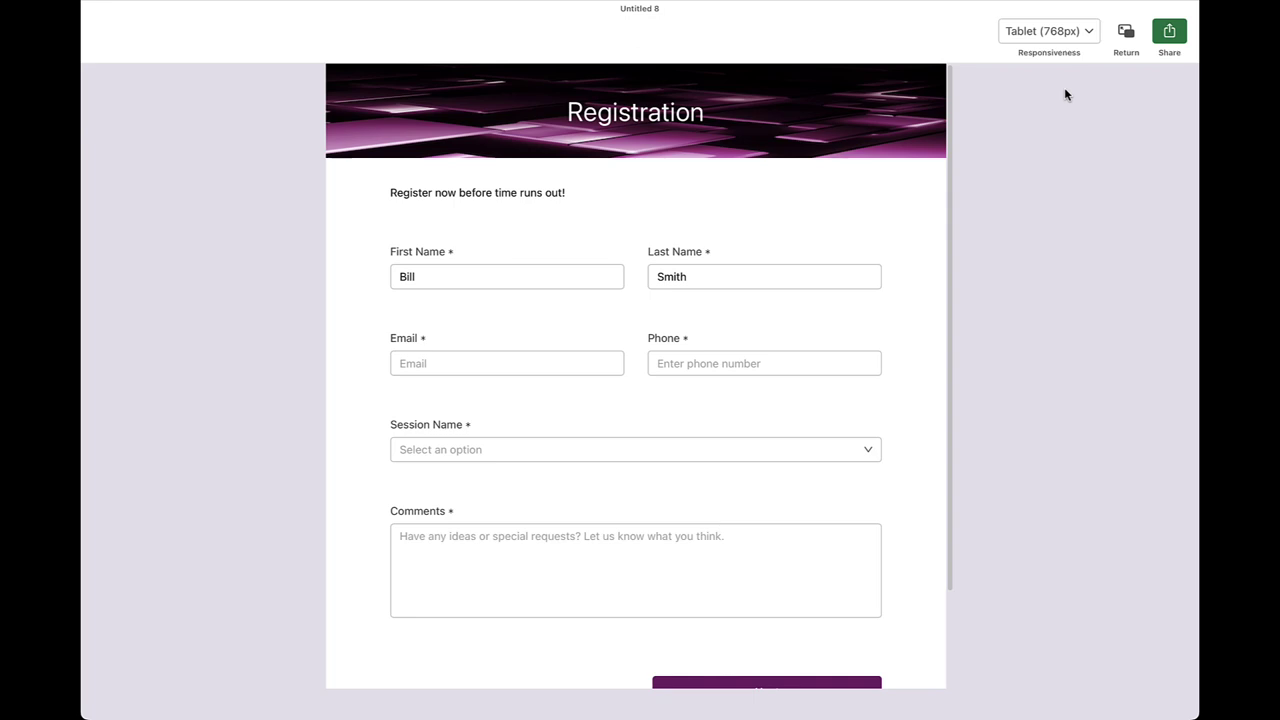
{"action": "left_click", "coordinate": [1169, 34]}
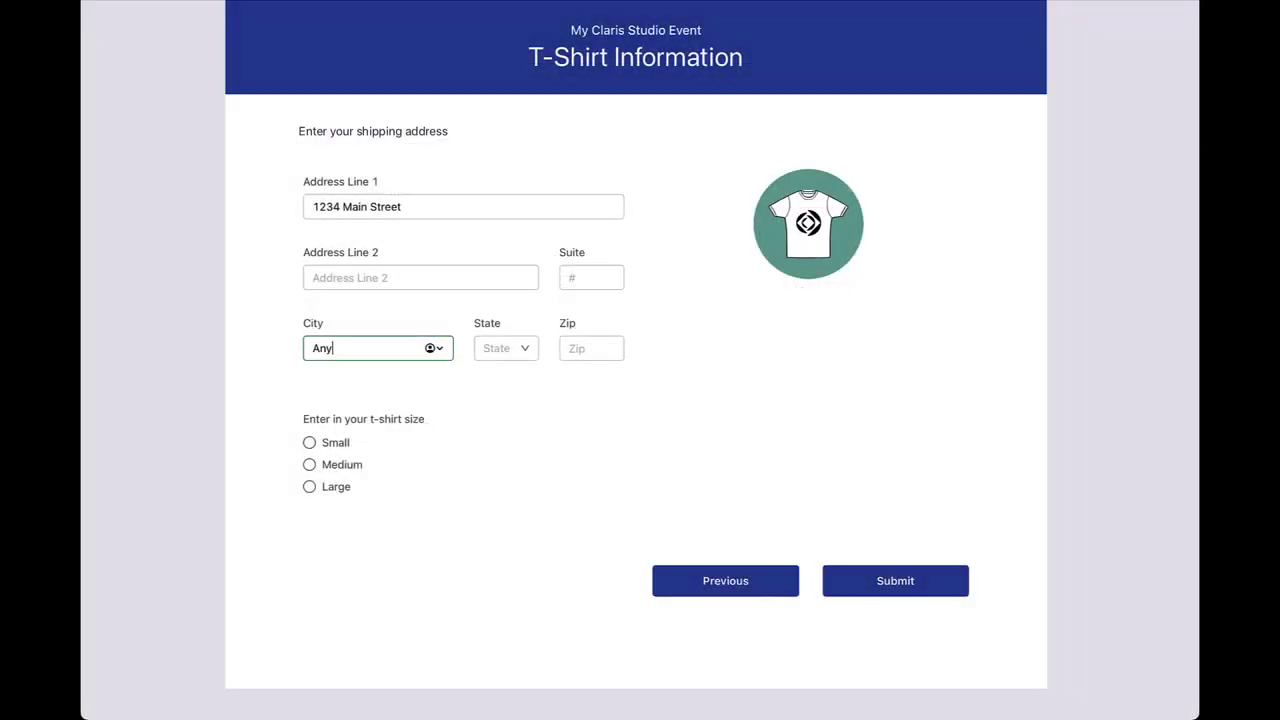
Complete the test entry's city, state and zip fields, then open the form's Data table
{"action": "type", "text": "town"}
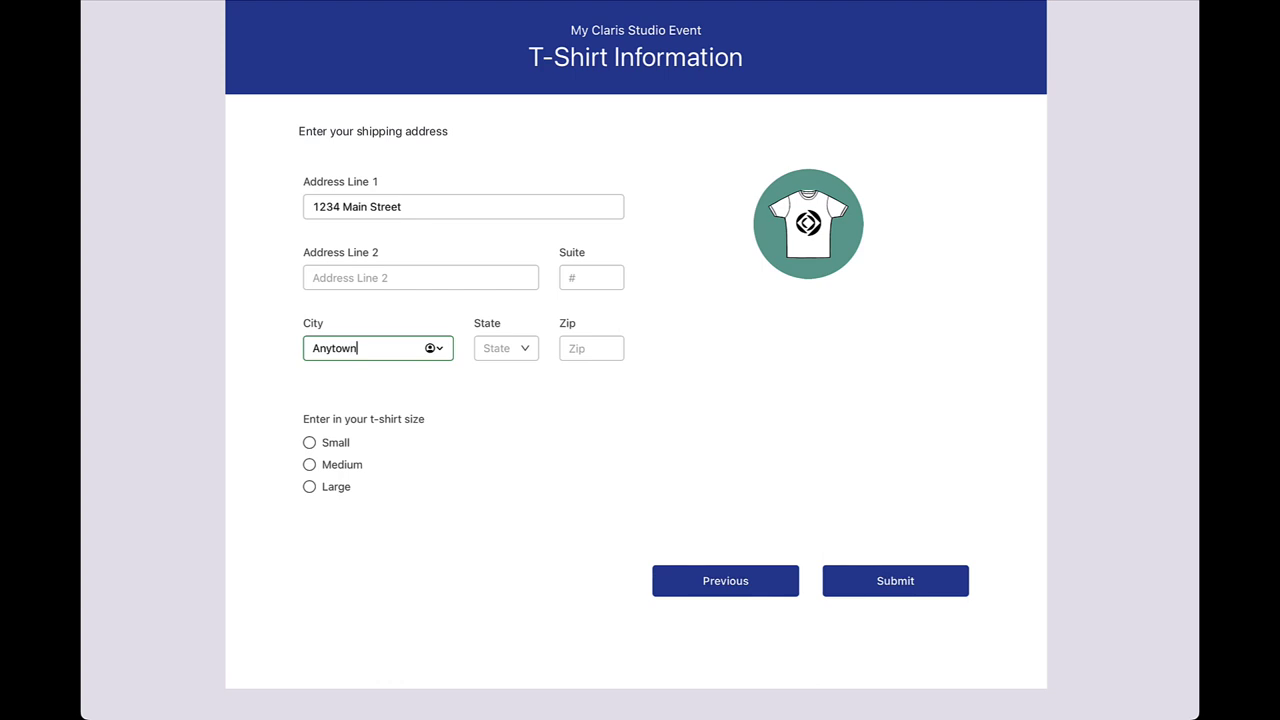
{"action": "key", "text": "Tab"}
{"action": "type", "text": "CA"}
{"action": "key", "text": "Tab"}
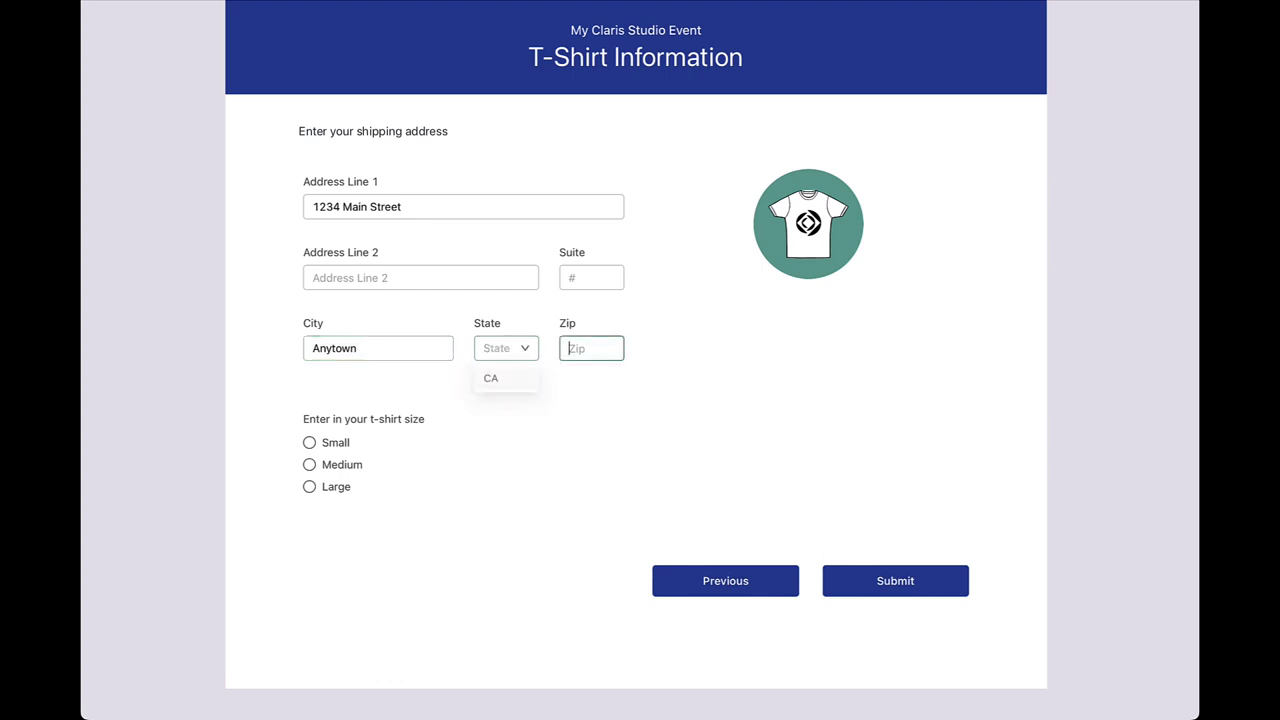
{"action": "type", "text": "90"}
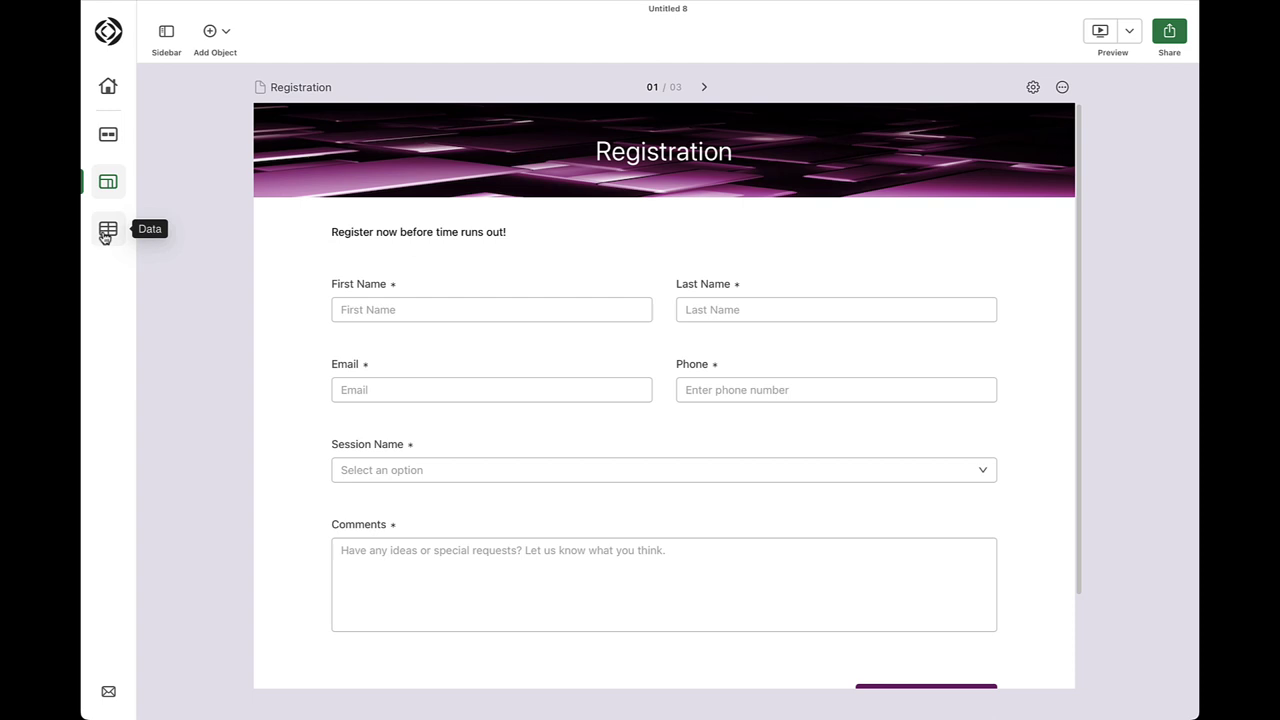
{"action": "left_click", "coordinate": [105, 237]}
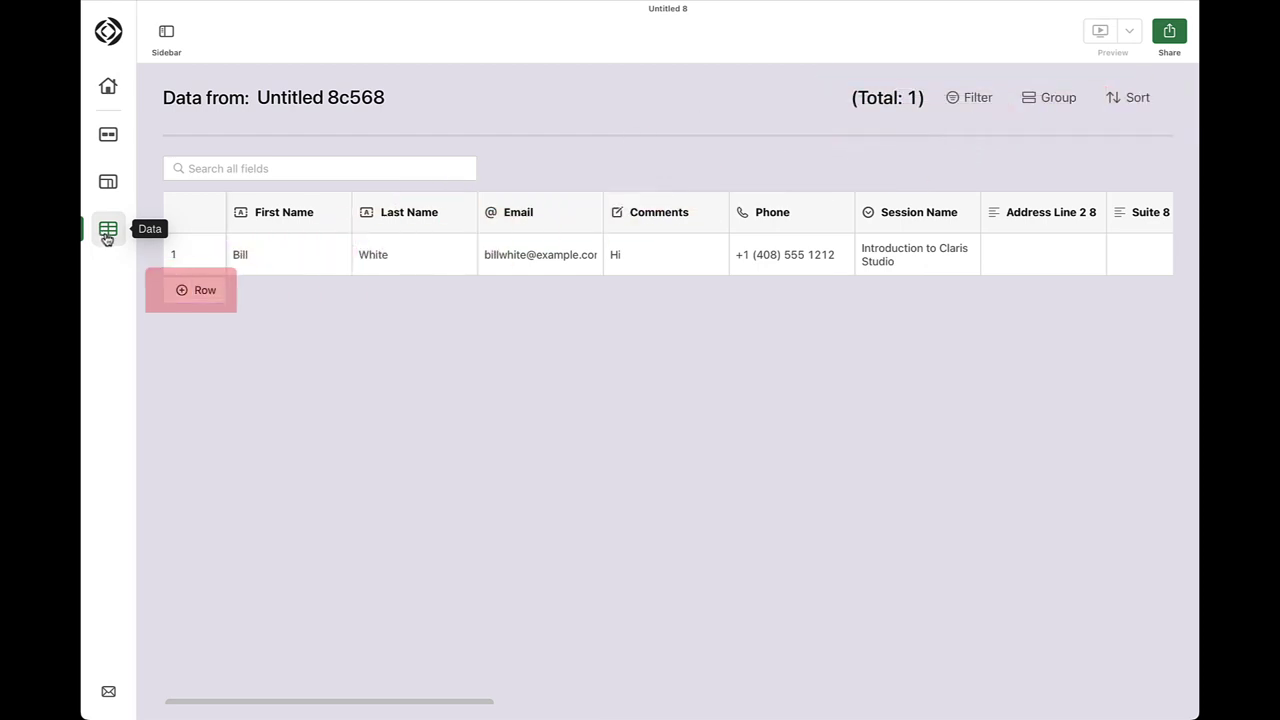
Add a new record and enter the registrant's first name and last name in row 2
{"action": "left_click", "coordinate": [205, 292]}
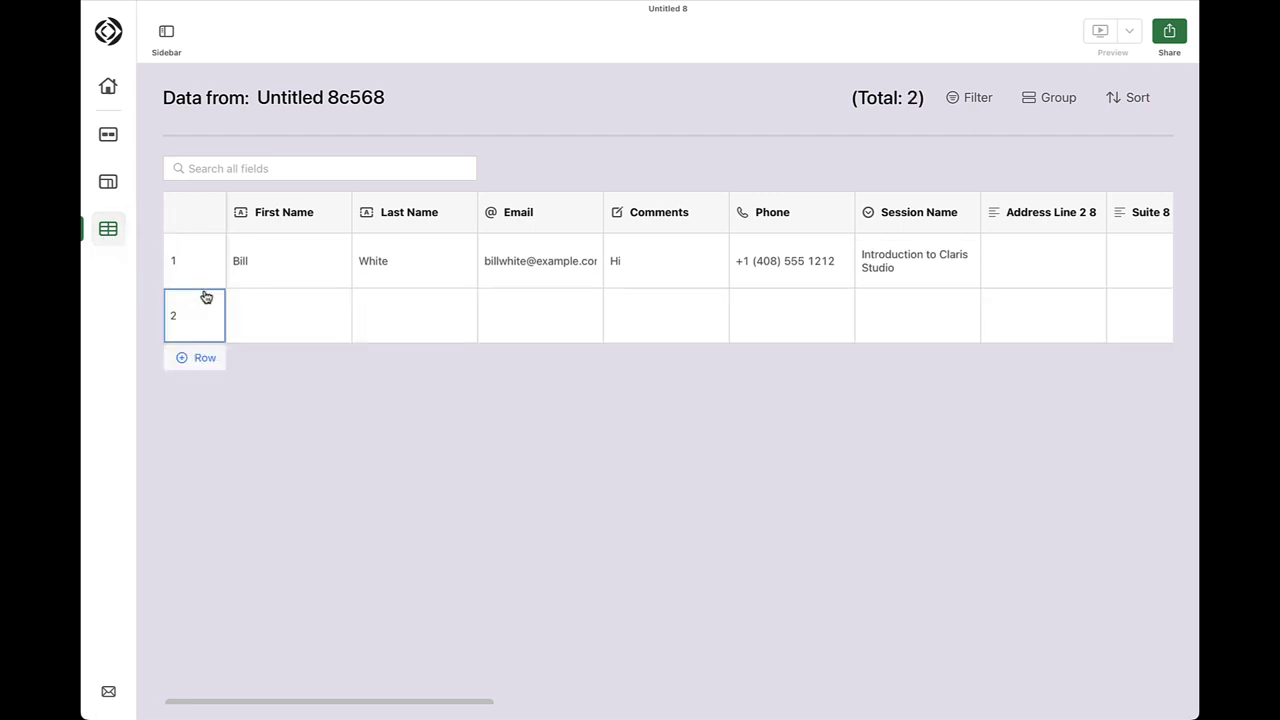
{"action": "left_click", "coordinate": [254, 309]}
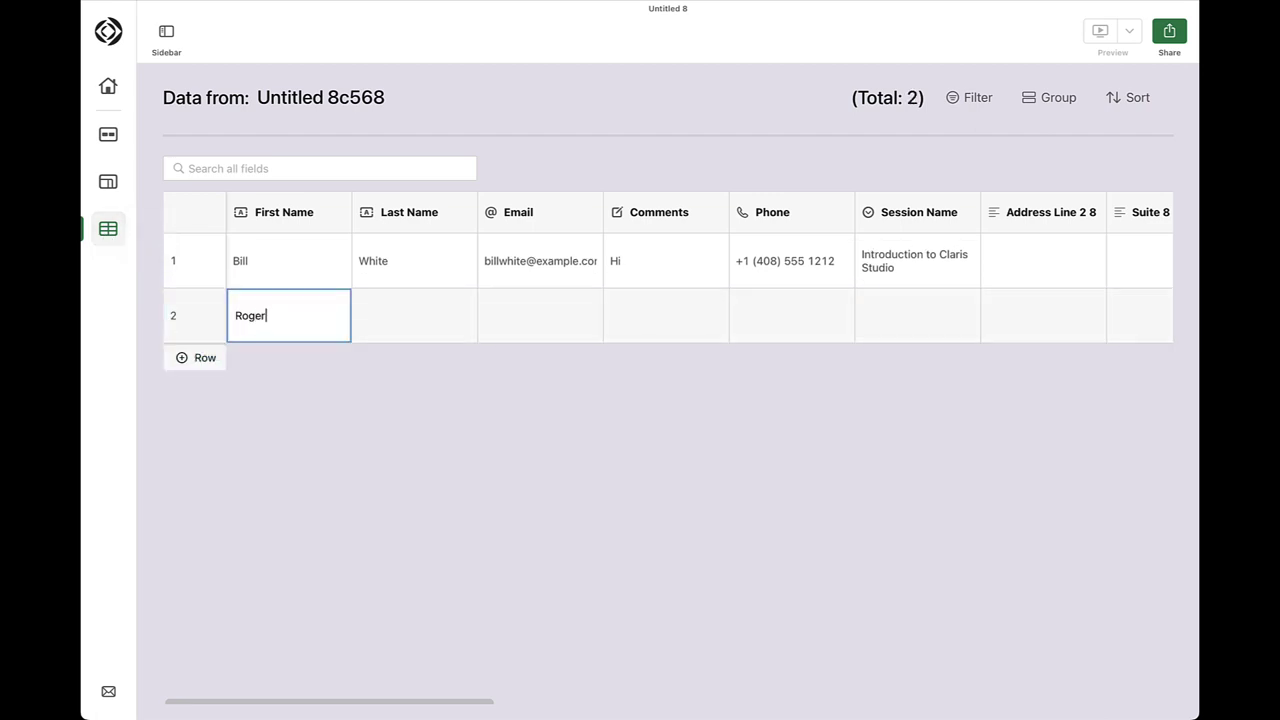
{"action": "key", "text": "Return"}
{"action": "left_click", "coordinate": [370, 331]}
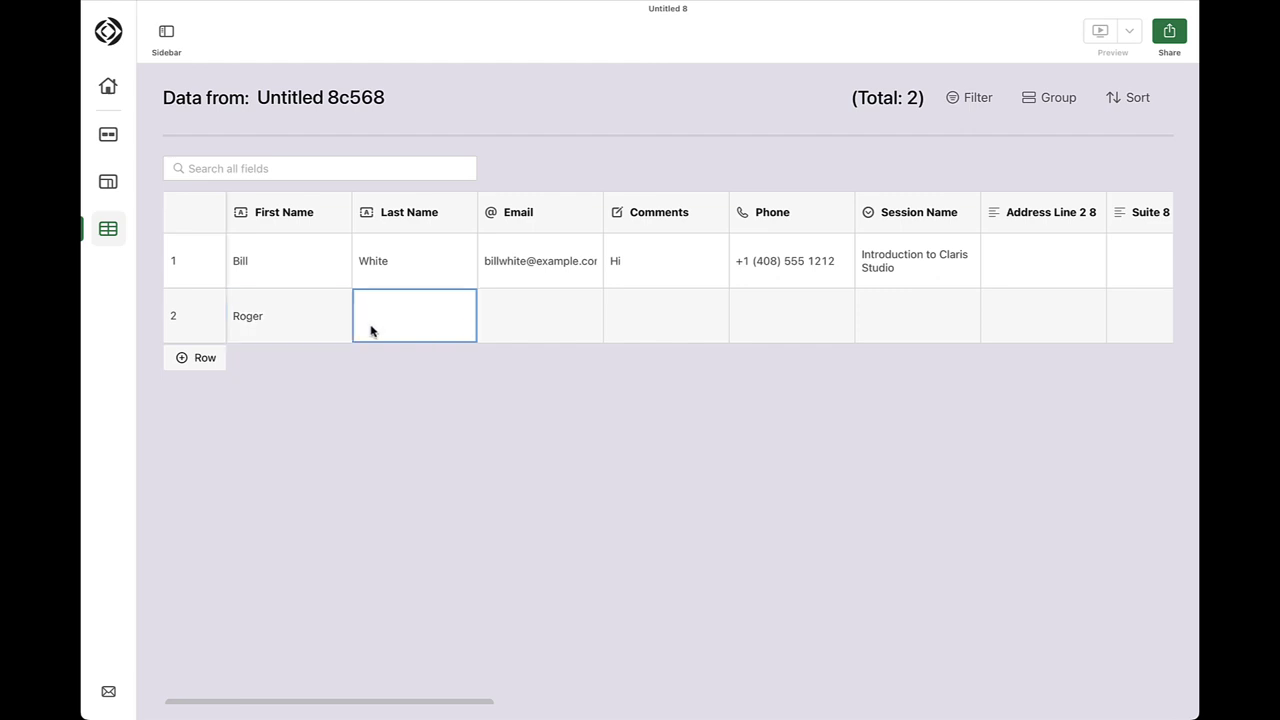
{"action": "key", "text": "Return"}
Sign in to the Claris Studio ID window with the account e-mail and password
{"action": "left_click", "coordinate": [533, 327]}
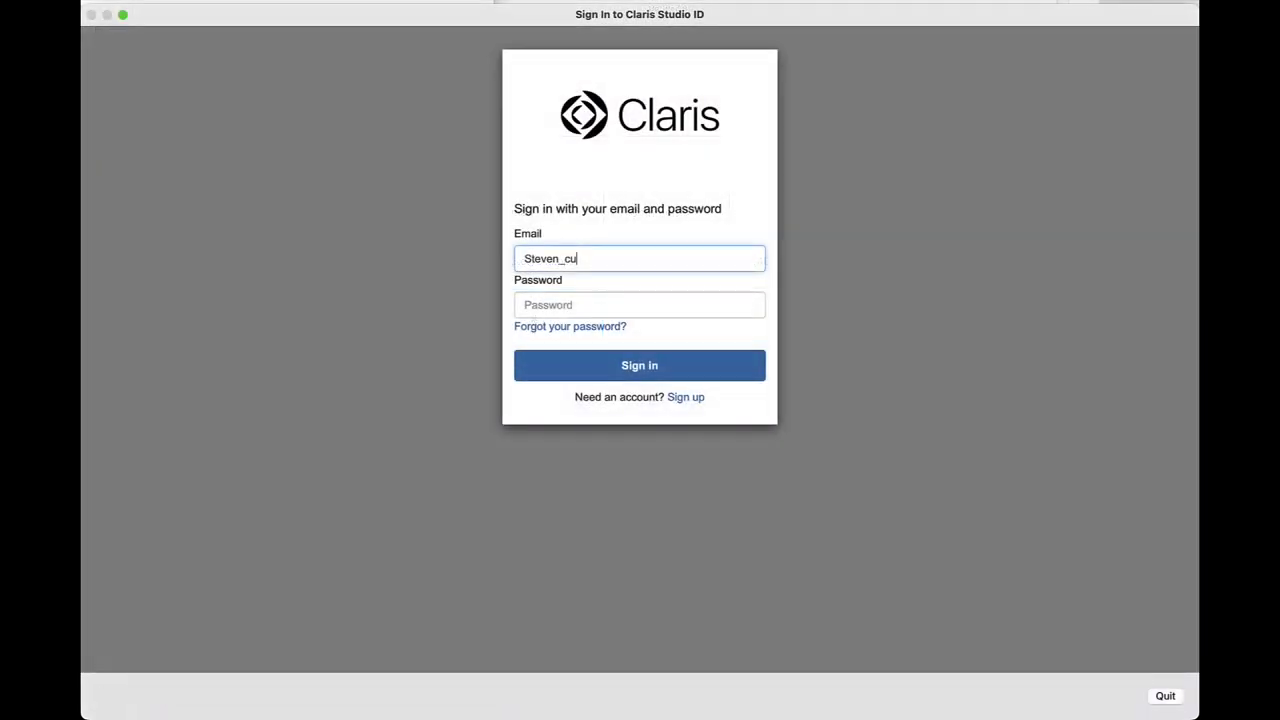
{"action": "type", "text": "rtis@example.com"}
{"action": "key", "text": "Tab"}
{"action": "type", "text": "p"}
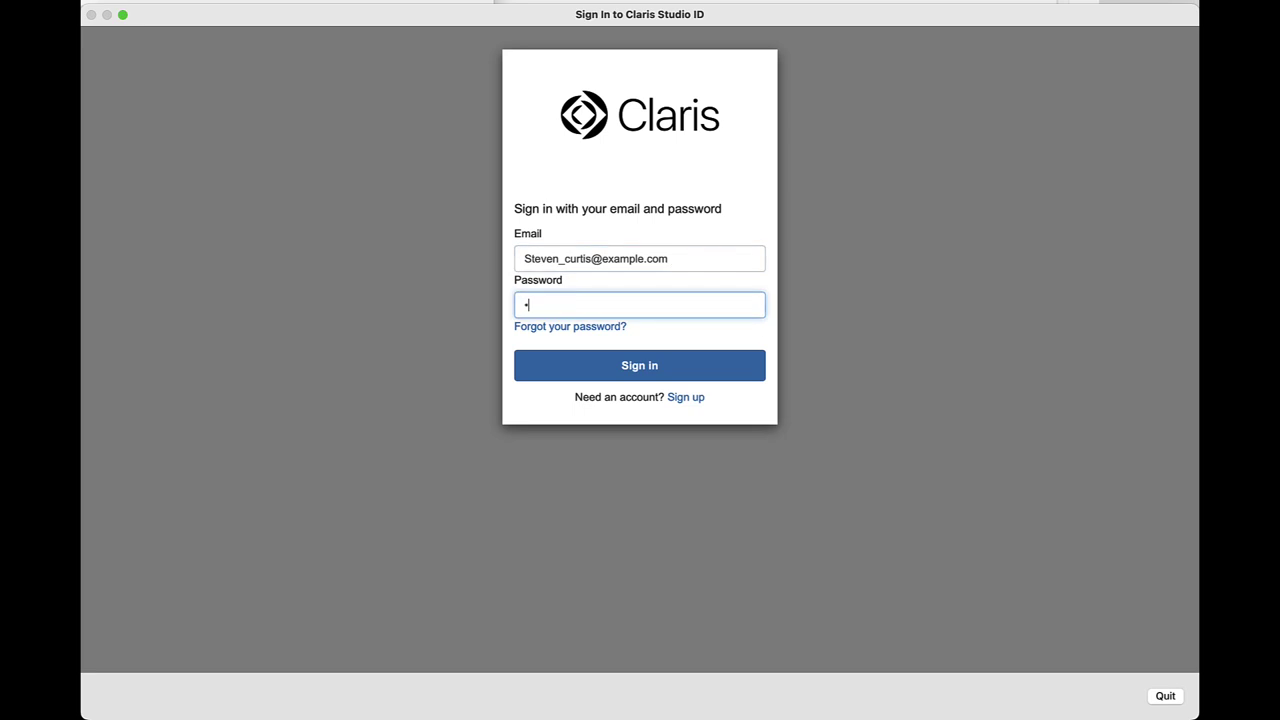
{"action": "type", "text": "asswor"}
{"action": "left_click", "coordinate": [616, 367]}
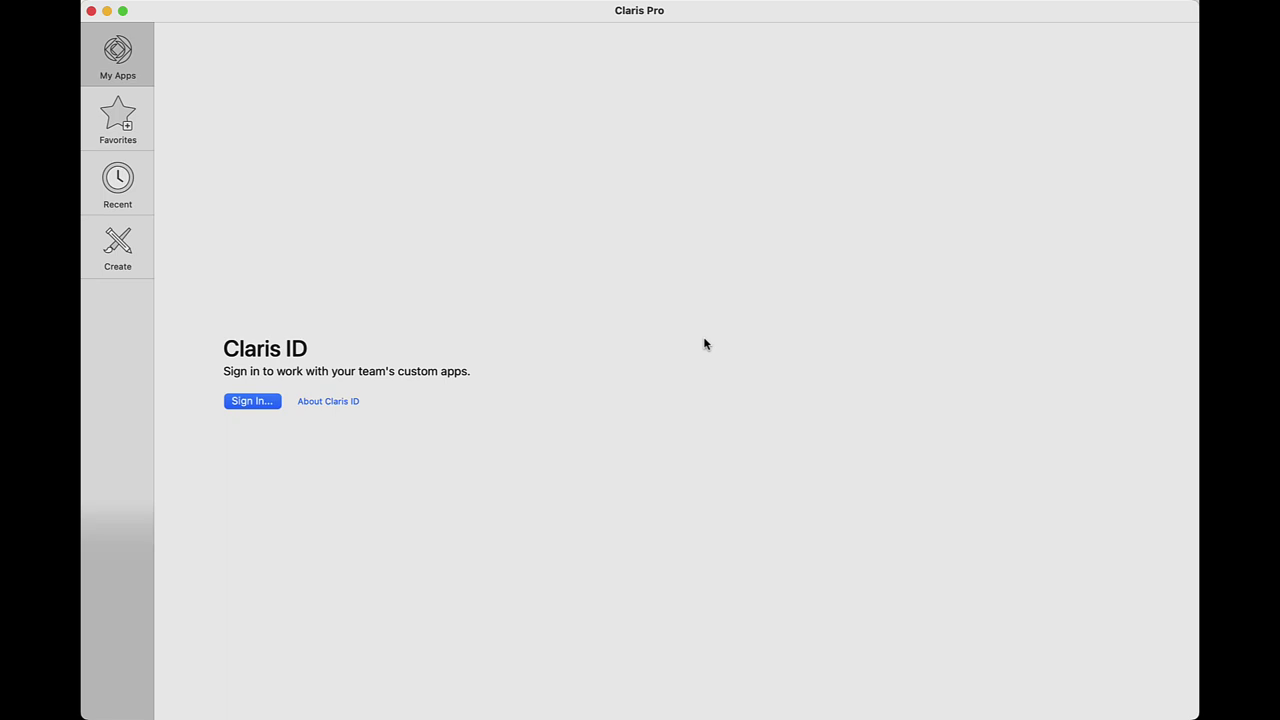
Begin signing in to Claris Pro with a Claris ID, entering the account e-mail
{"action": "left_click", "coordinate": [255, 407]}
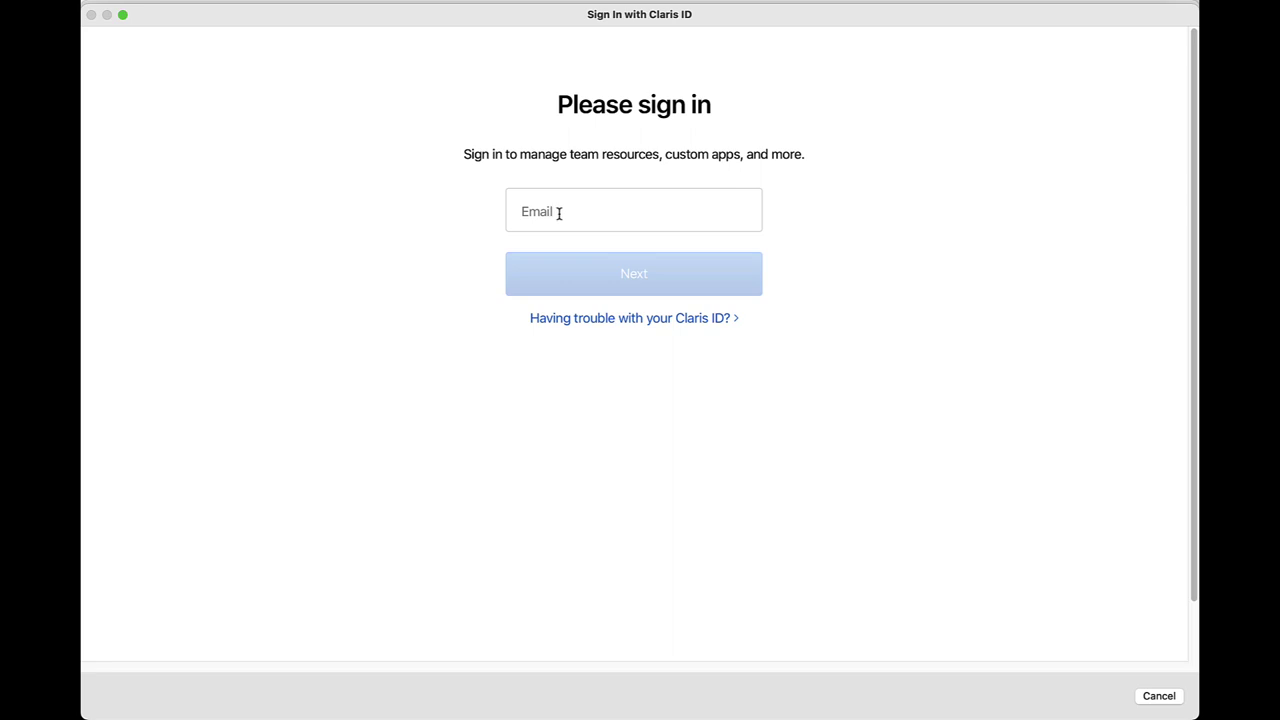
{"action": "left_click", "coordinate": [558, 213]}
{"action": "type", "text": "steven"}
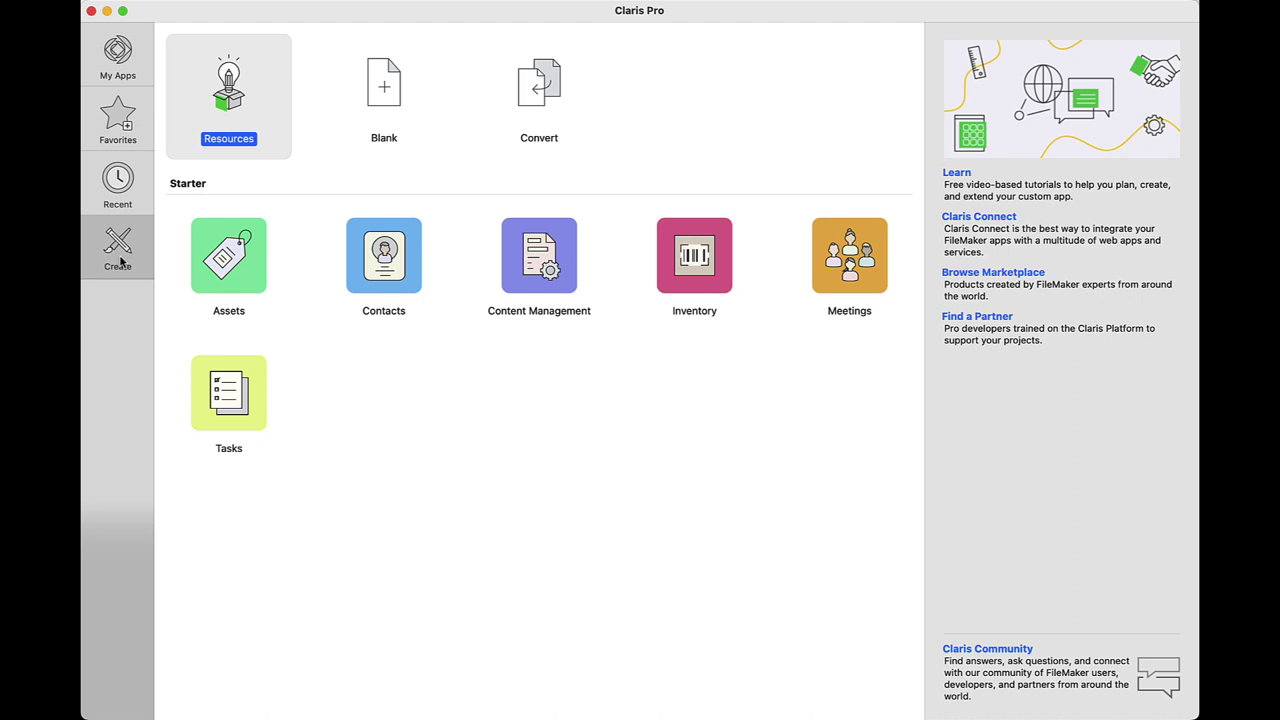
Create a Blank app saved as Untitled and check its Layout pop-up list
{"action": "double_click", "coordinate": [389, 104]}
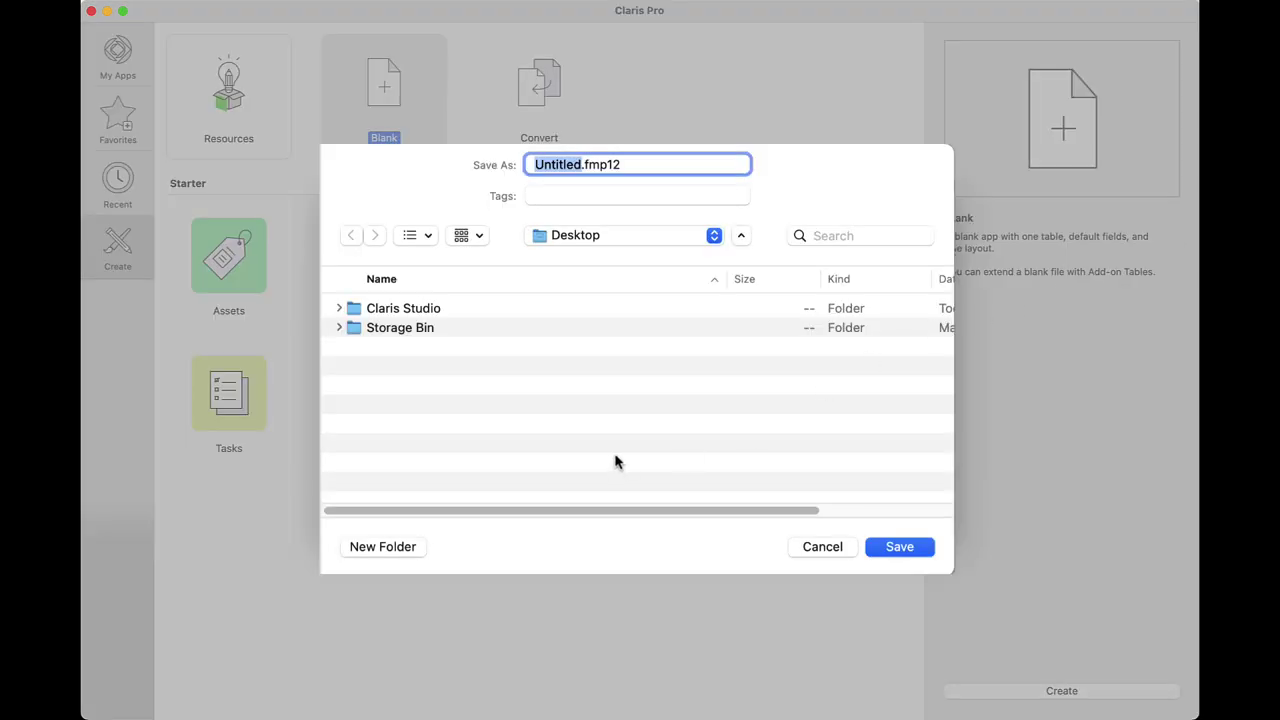
{"action": "left_click", "coordinate": [901, 548]}
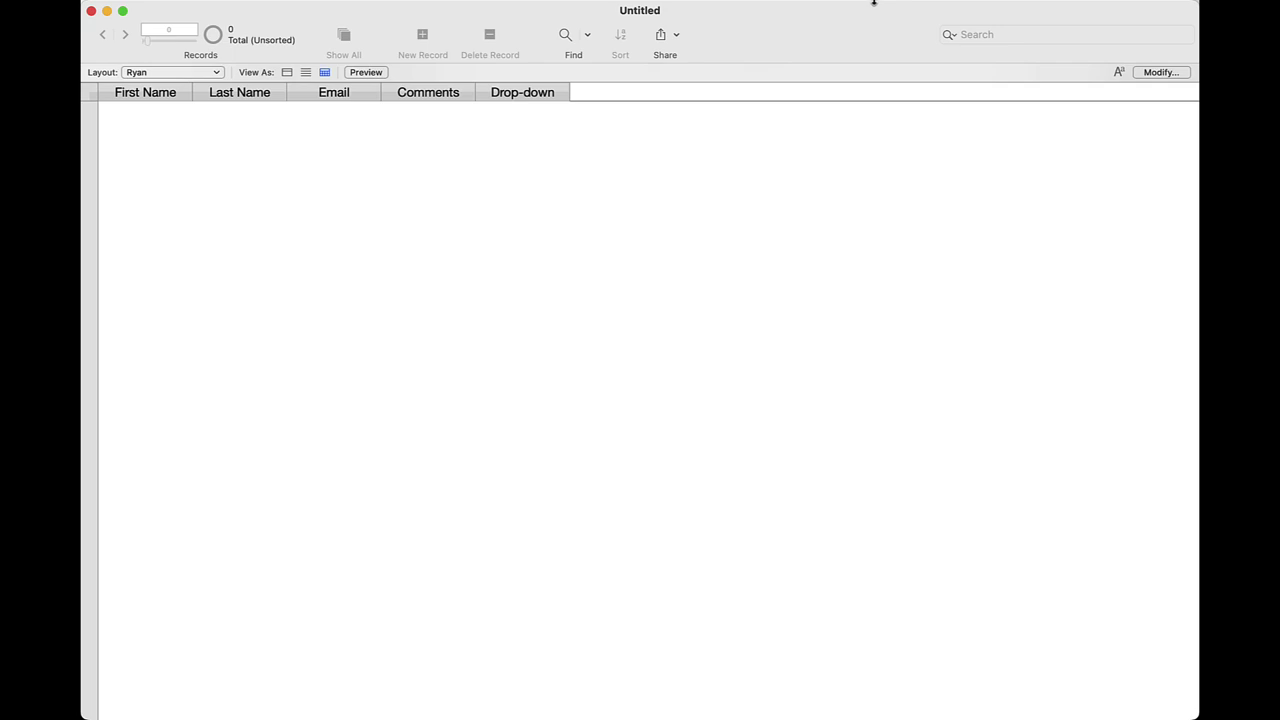
{"action": "left_click", "coordinate": [218, 73]}
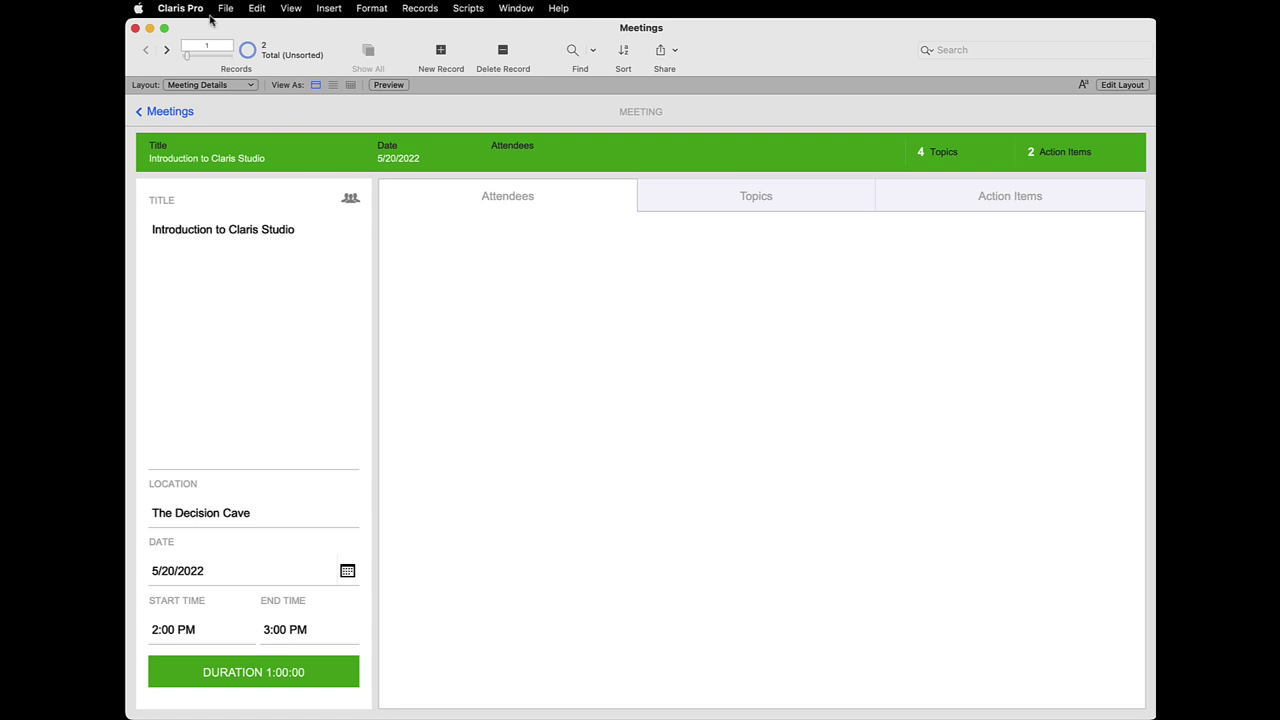
Add the Untitled 8c568 table from the Claris Studio Data Source to the relationships graph
{"action": "left_click", "coordinate": [222, 10]}
{"action": "mouse_move", "coordinate": [252, 173]}
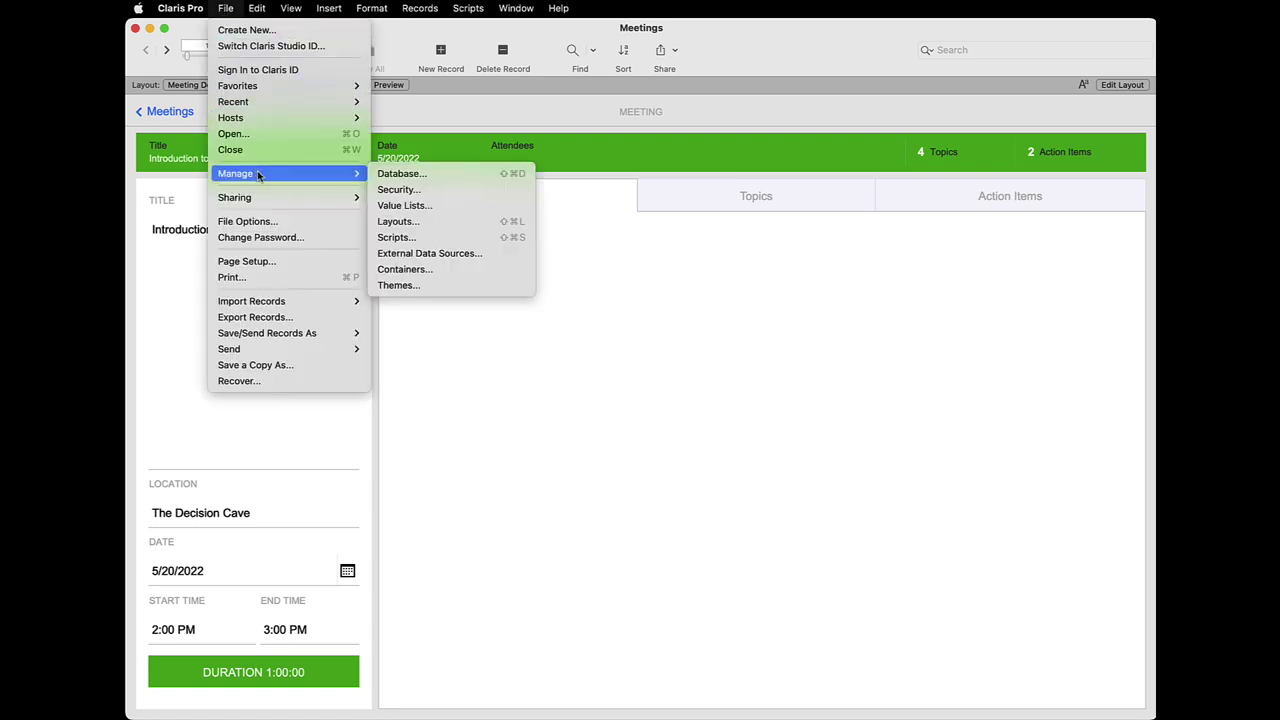
{"action": "left_click", "coordinate": [405, 172]}
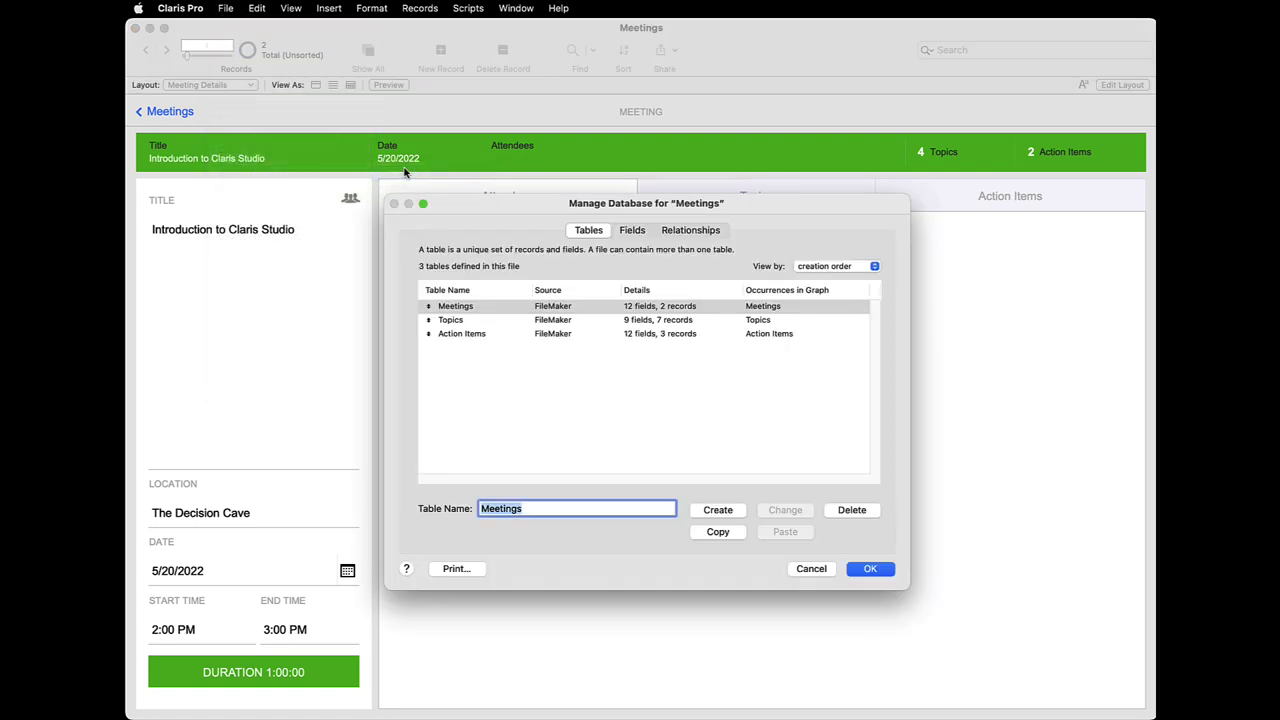
{"action": "left_click", "coordinate": [690, 231]}
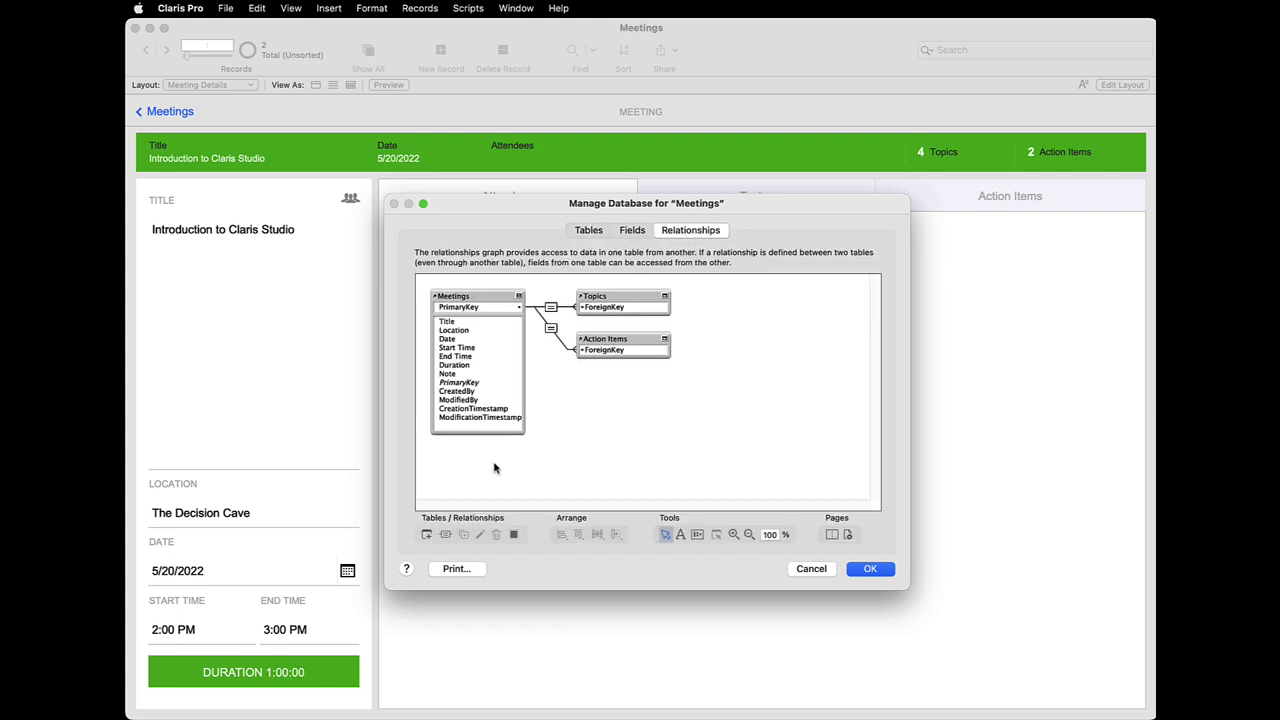
{"action": "left_click", "coordinate": [426, 535]}
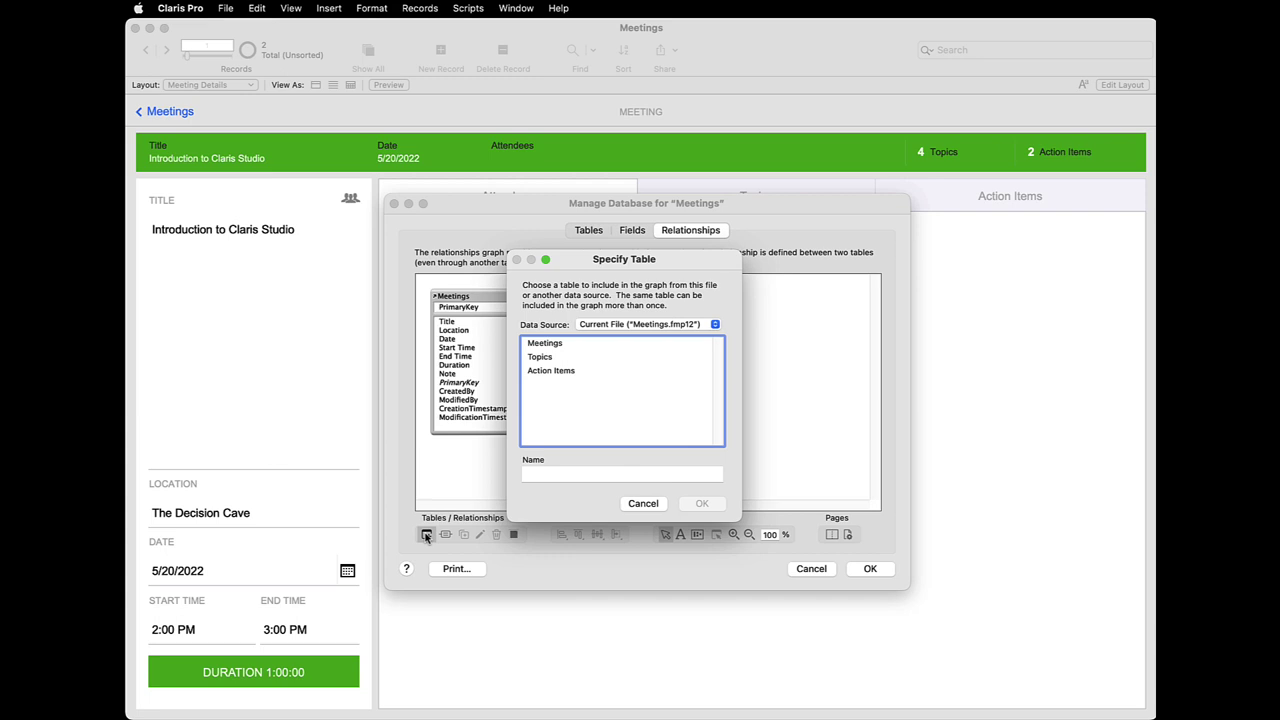
{"action": "left_click", "coordinate": [625, 328]}
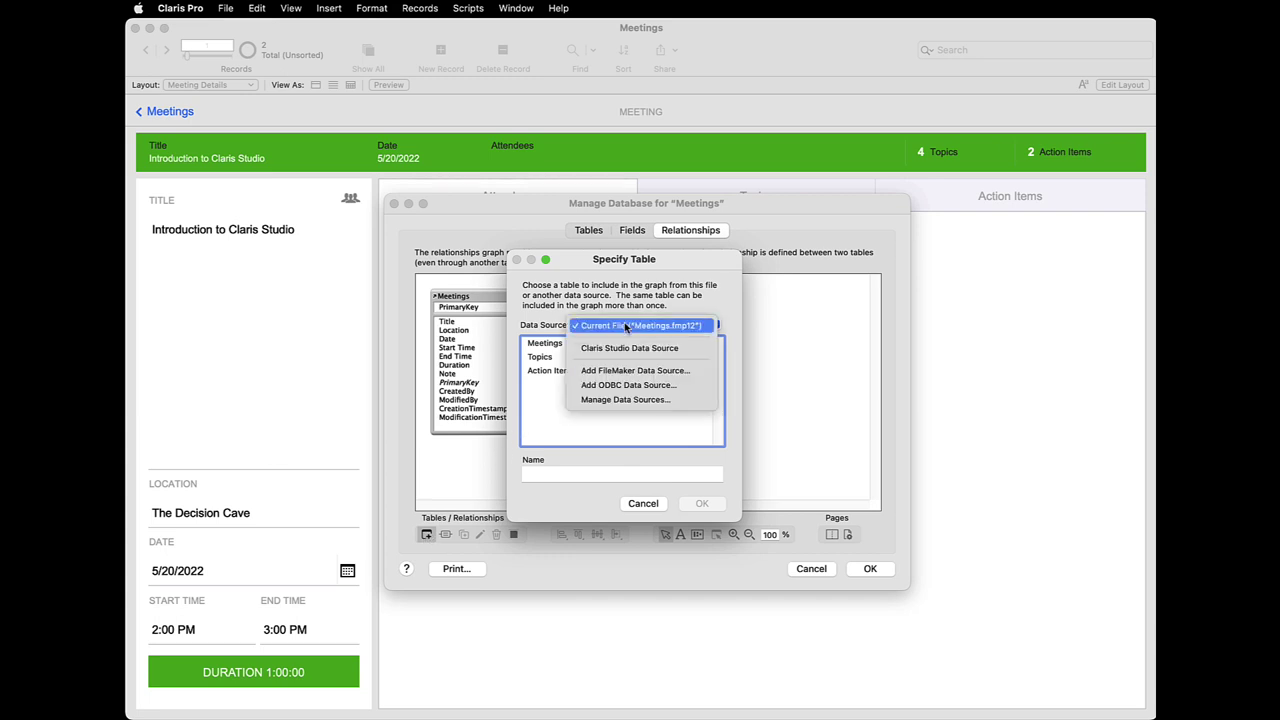
{"action": "left_click", "coordinate": [628, 349]}
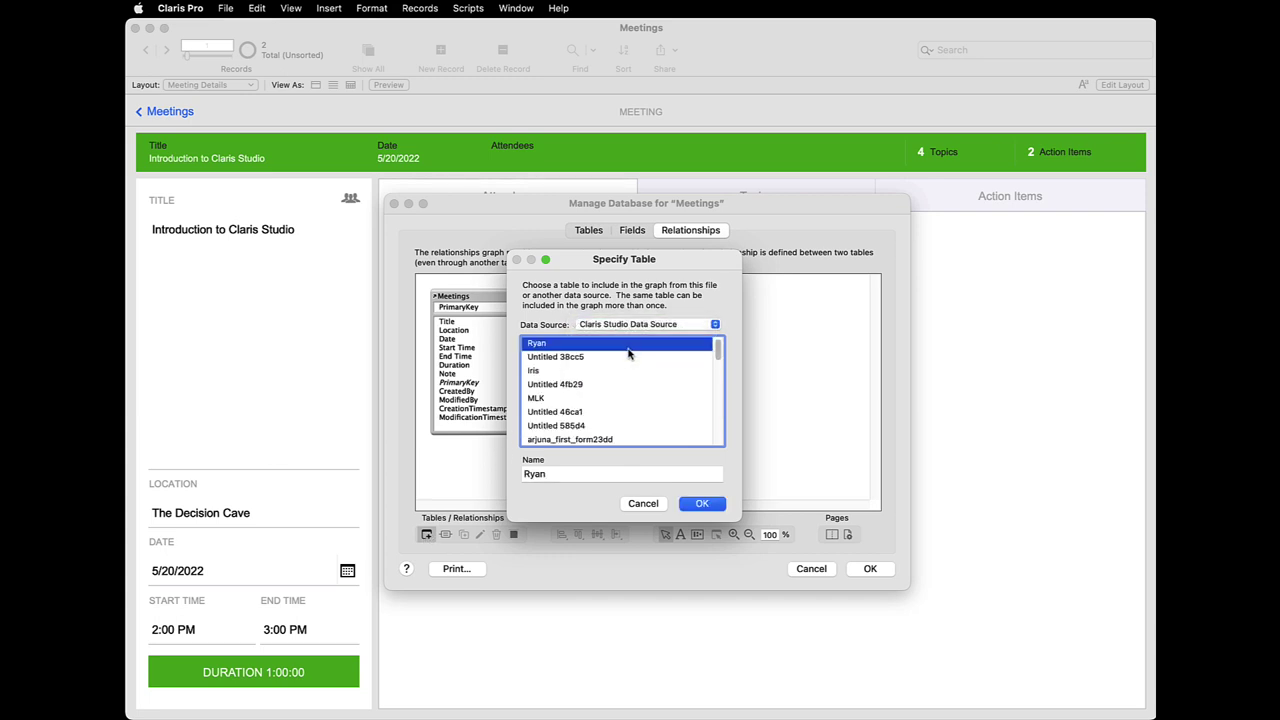
{"action": "left_click_drag", "start_coordinate": [717, 352], "coordinate": [718, 460]}
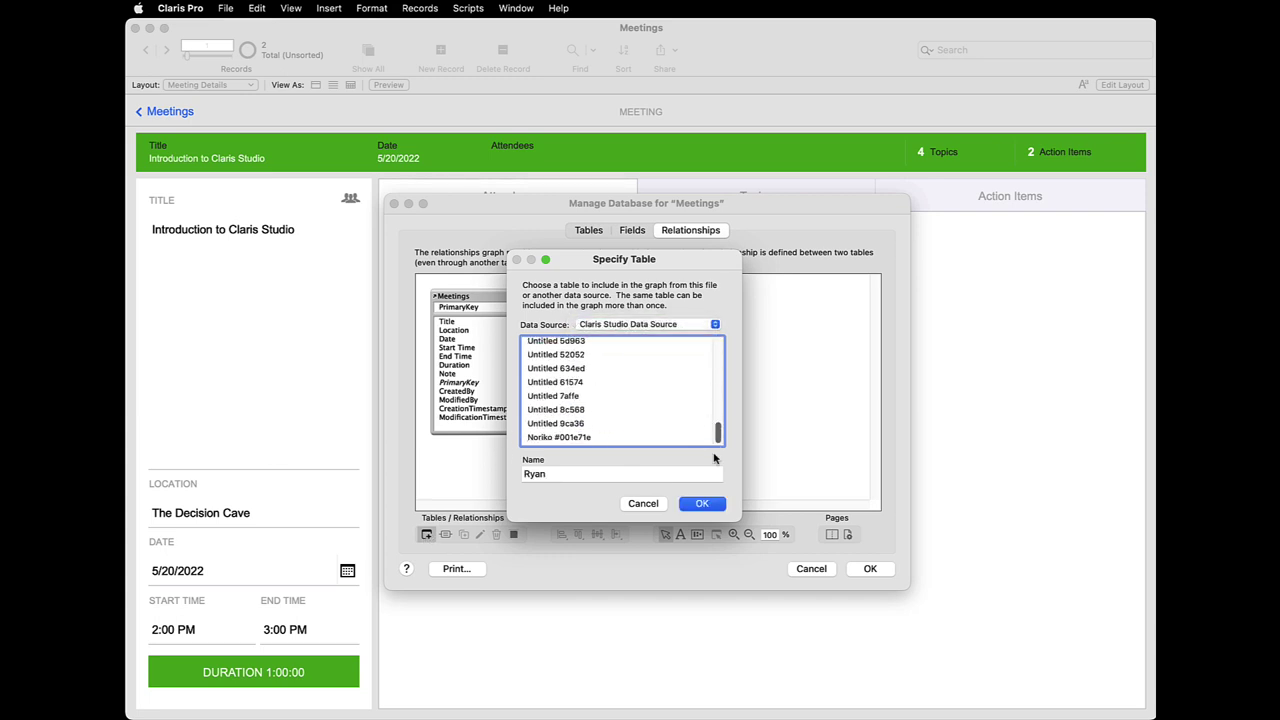
{"action": "left_click", "coordinate": [575, 412]}
{"action": "left_click", "coordinate": [703, 503]}
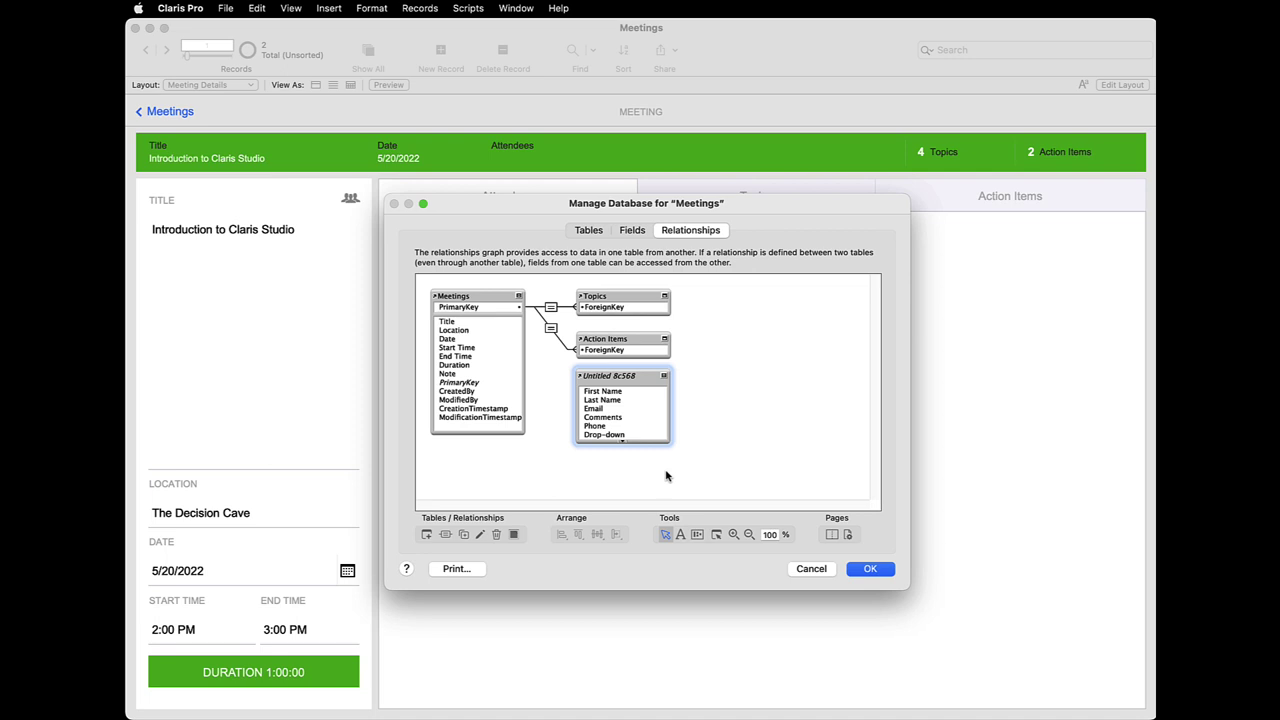
Relate Untitled 8c568's Drop-down field to the meeting Title and save the relationship
{"action": "left_click", "coordinate": [615, 436]}
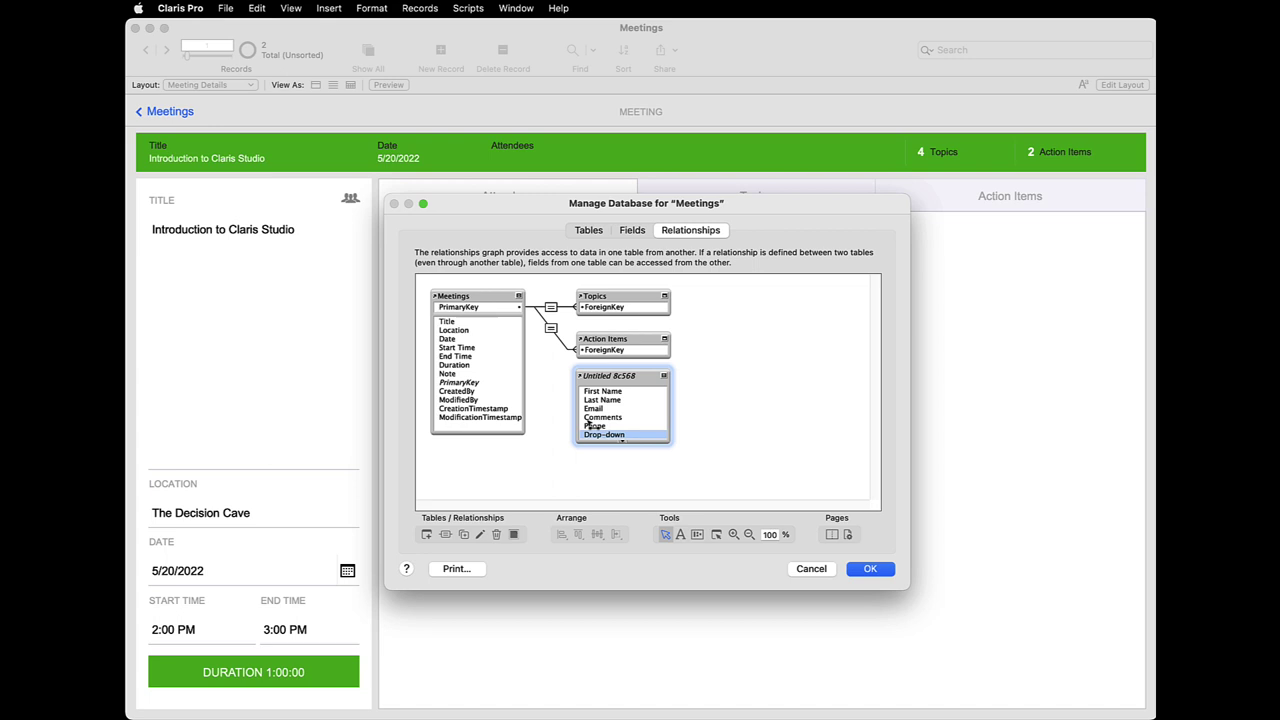
{"action": "left_click_drag", "start_coordinate": [590, 425], "coordinate": [461, 323]}
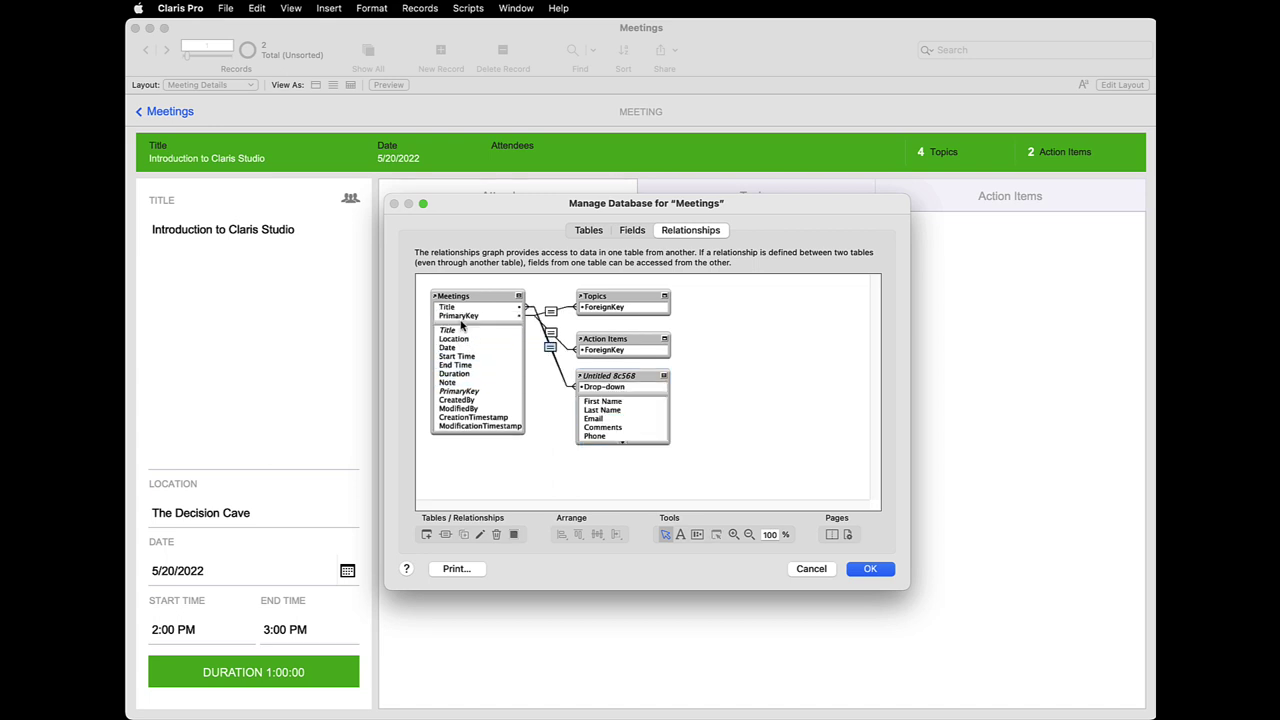
{"action": "left_click", "coordinate": [870, 568]}
In Layout mode, draw a portal across the Attendees tab showing records from Untitled 8c568
{"action": "left_click", "coordinate": [291, 8]}
{"action": "left_click", "coordinate": [303, 66]}
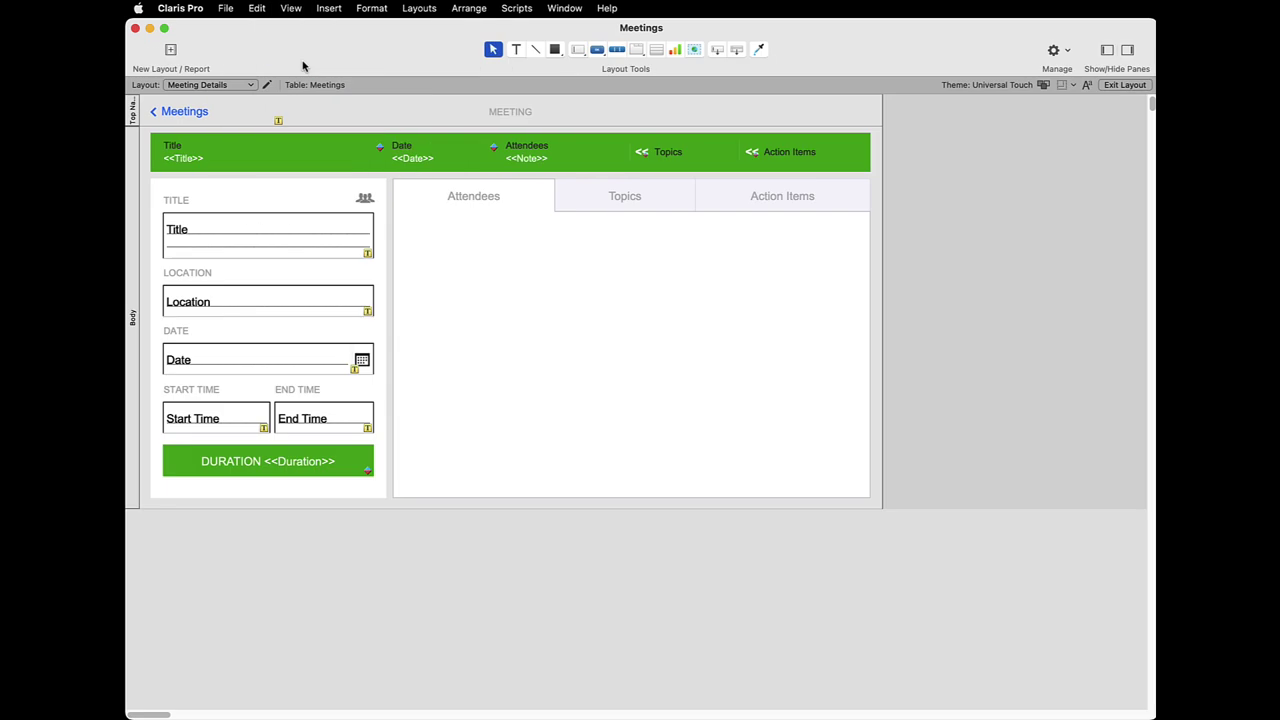
{"action": "left_click", "coordinate": [655, 49]}
{"action": "left_click_drag", "start_coordinate": [403, 231], "coordinate": [857, 488]}
{"action": "left_click", "coordinate": [645, 221]}
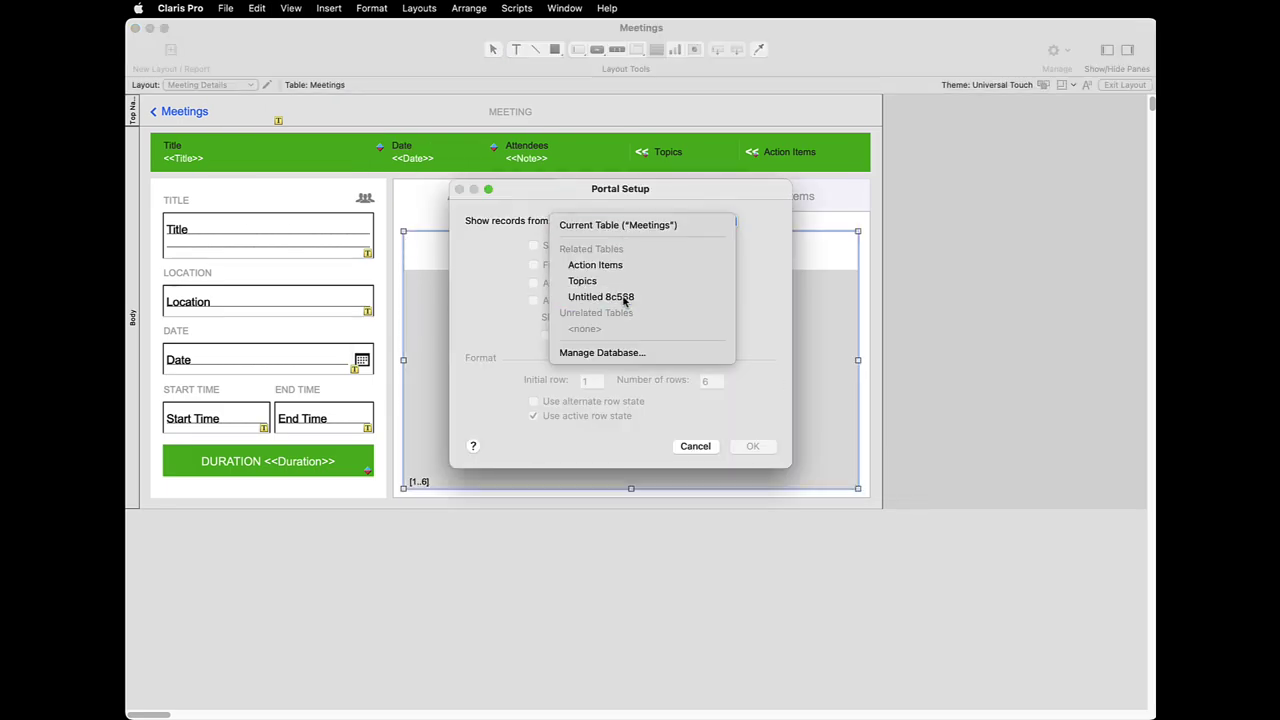
{"action": "left_click", "coordinate": [622, 297]}
{"action": "left_click", "coordinate": [752, 446]}
Put First Name, Last Name and Email in the portal, save the layout, and return to Browse
{"action": "double_click", "coordinate": [529, 278]}
{"action": "double_click", "coordinate": [529, 292]}
{"action": "double_click", "coordinate": [520, 306]}
{"action": "left_click", "coordinate": [816, 412]}
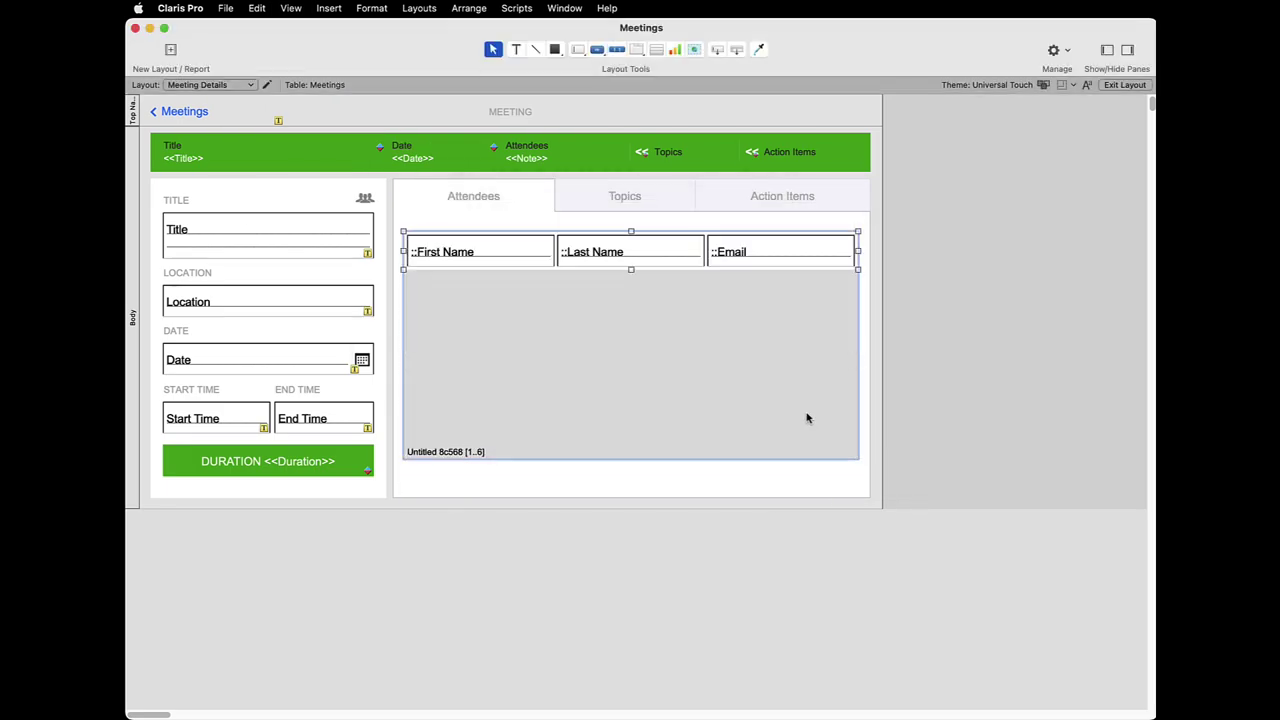
{"action": "left_click", "coordinate": [291, 8]}
{"action": "left_click", "coordinate": [300, 31]}
{"action": "left_click", "coordinate": [806, 358]}
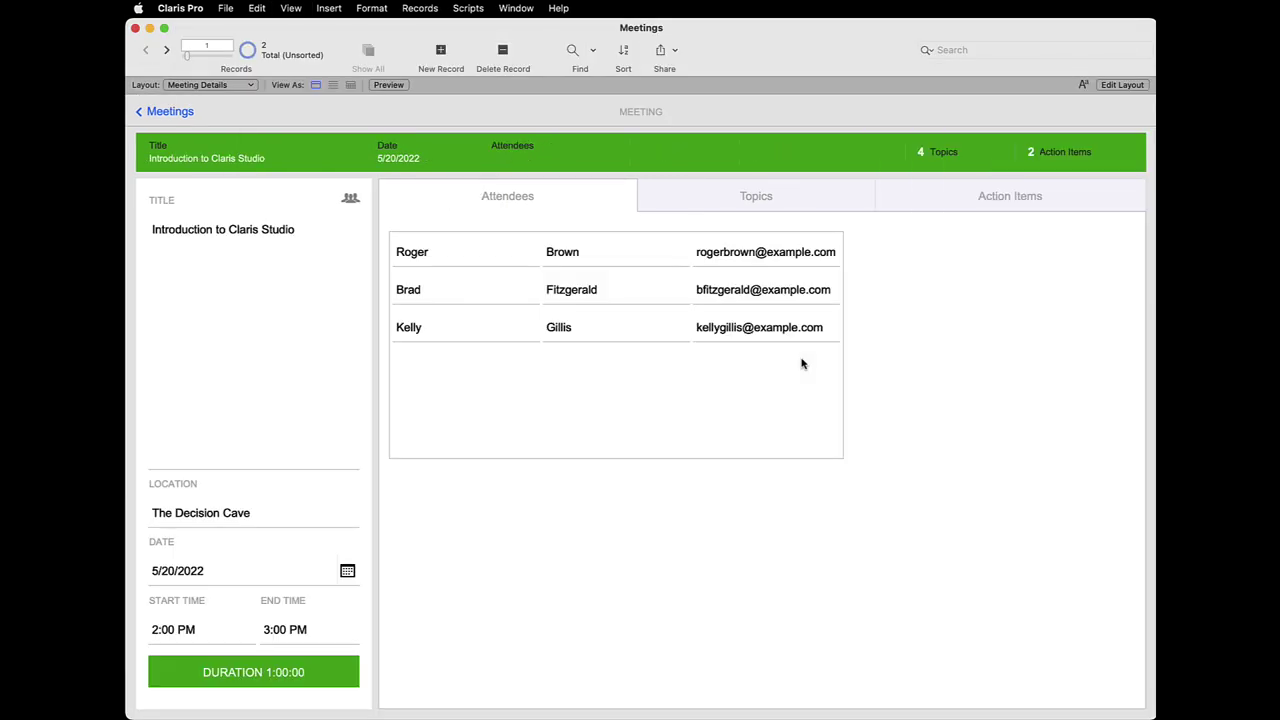